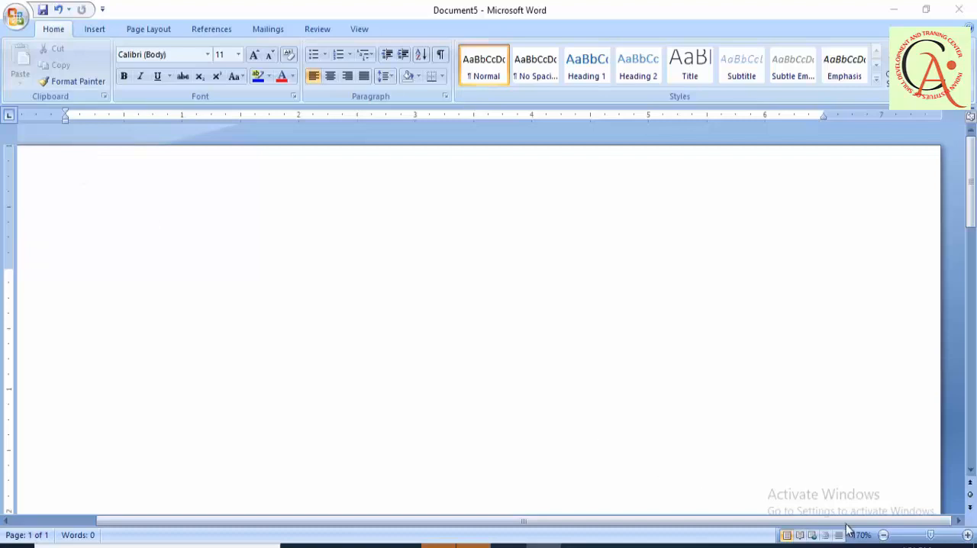
- Reduce the document's zoom level to 140%
click(884, 536)
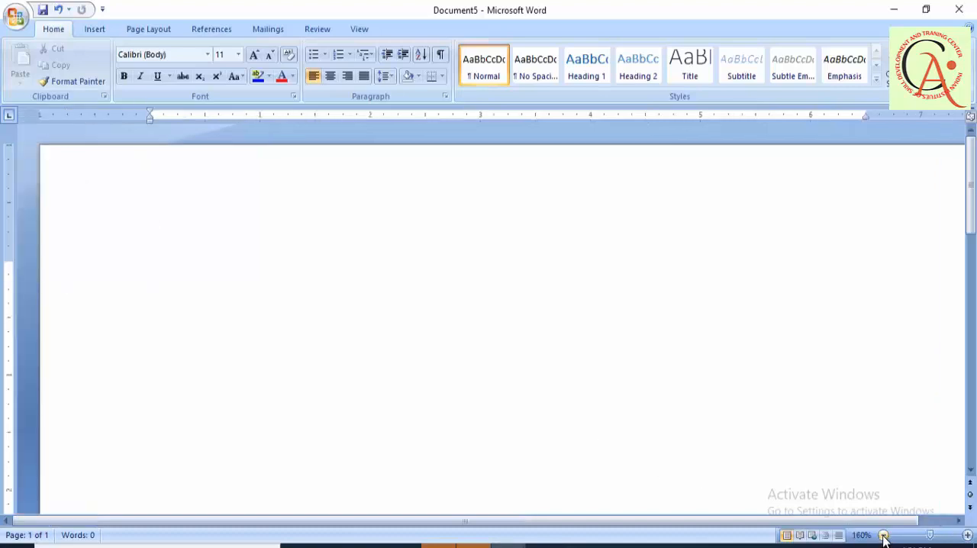
click(883, 536)
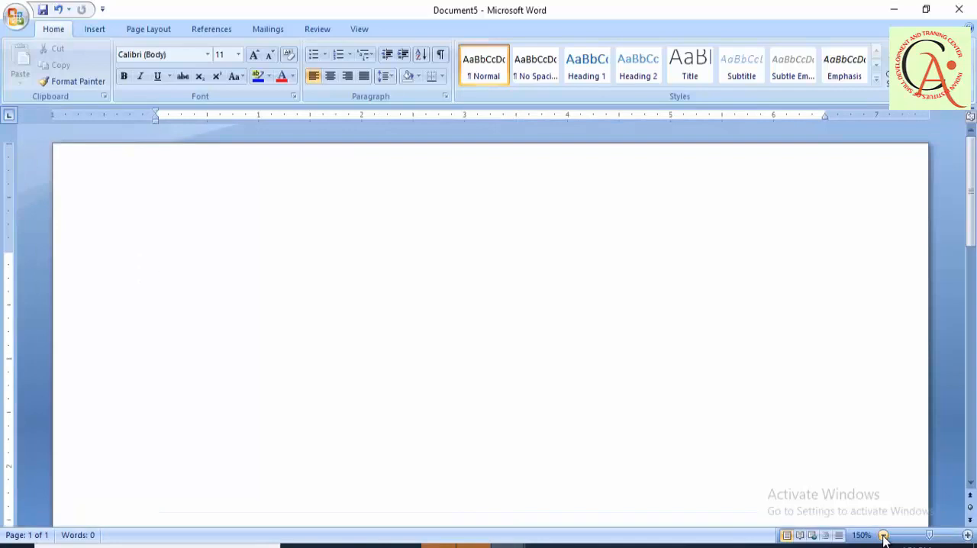
click(883, 536)
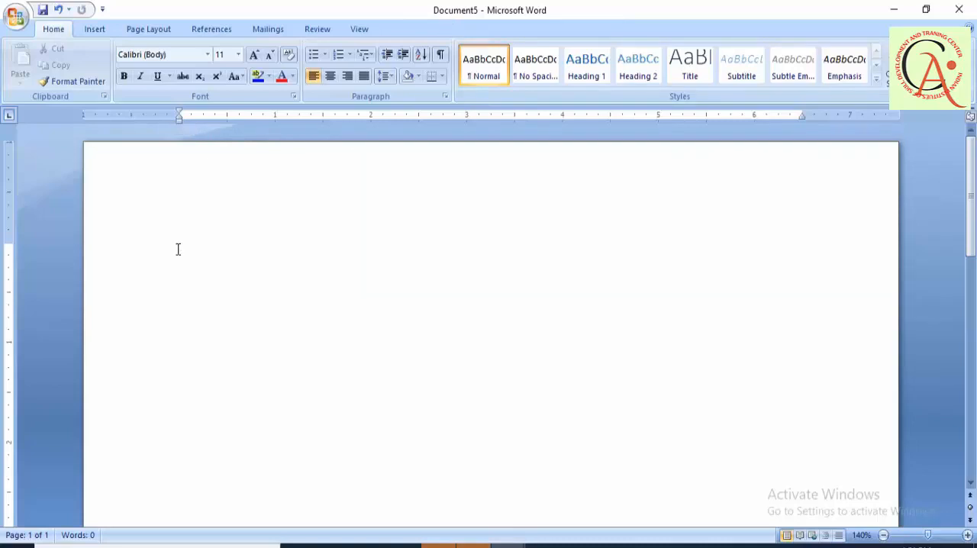
- Enter a person's full name as sample text on the blank page
text(a)
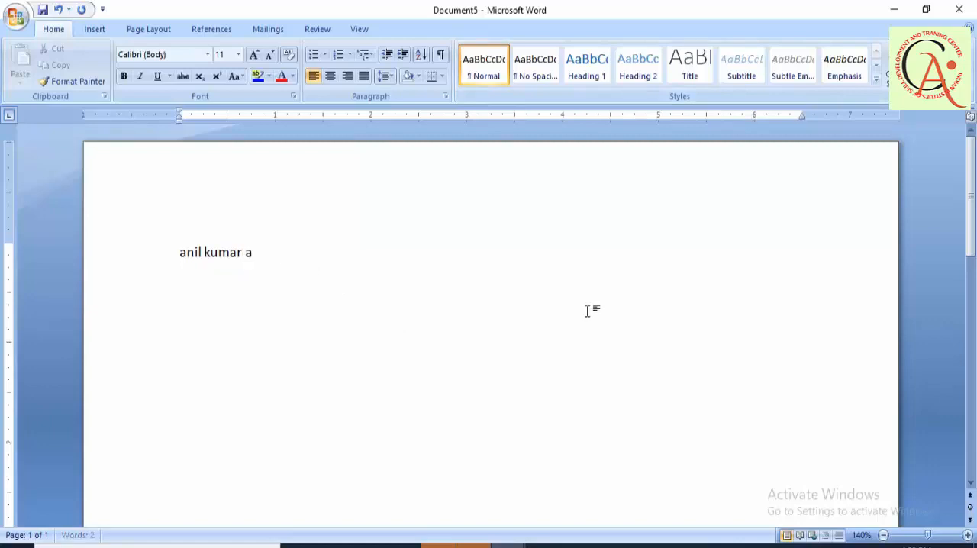
text(n)
- Undo the most recent edits to the typed name
key(ctrl+z)
key(ctrl+z)
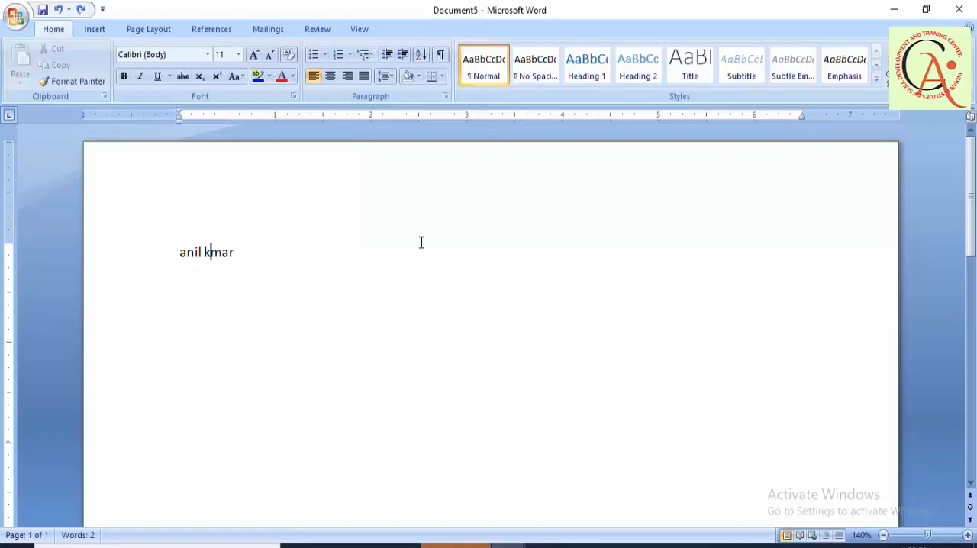
key(ctrl+z)
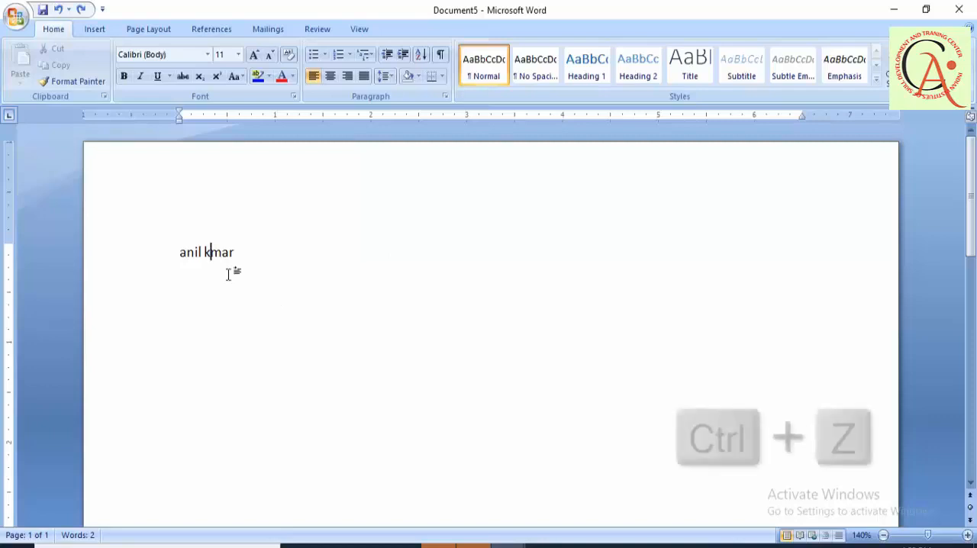
- Delete everything after the first letter of the name, and undo that deletion and the edit before it
drag(234, 254, 187, 259)
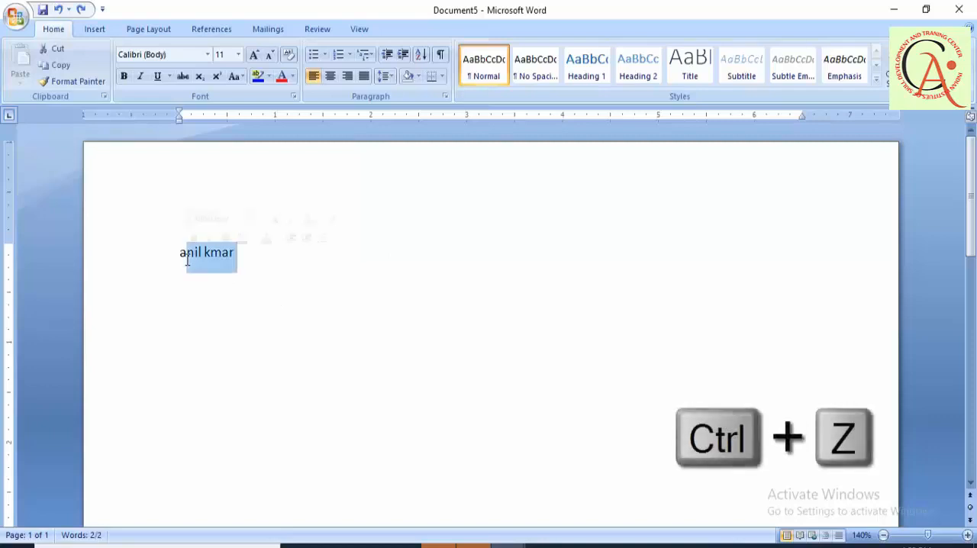
key(BackSpace)
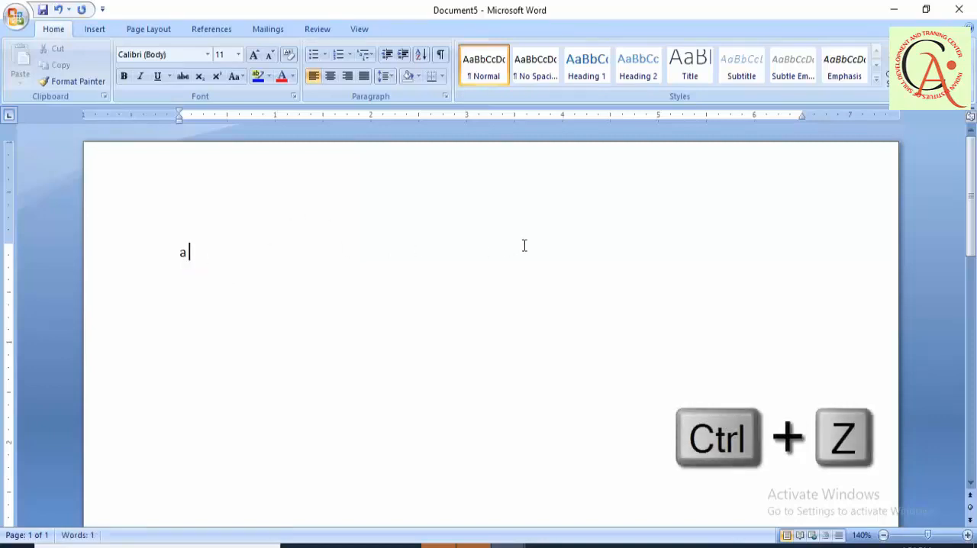
key(ctrl+z)
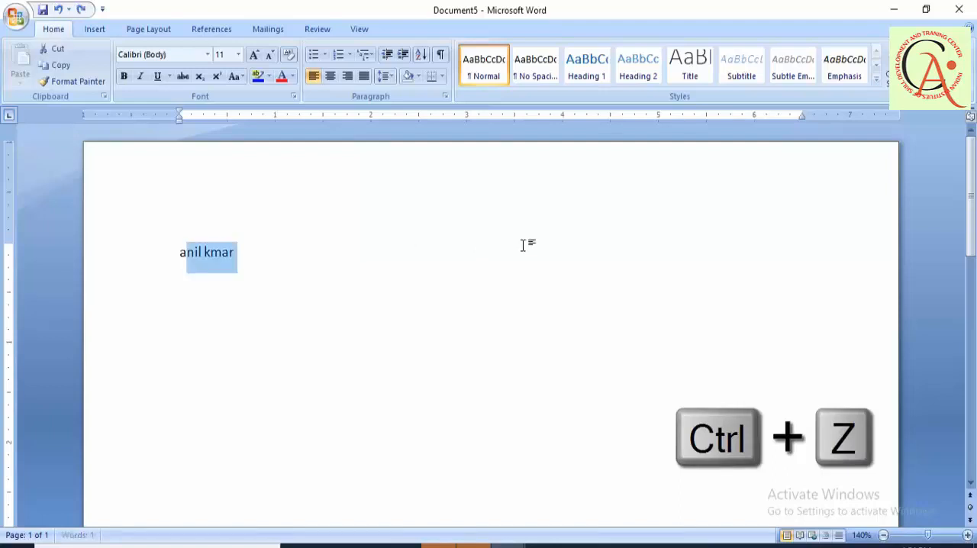
key(ctrl+z)
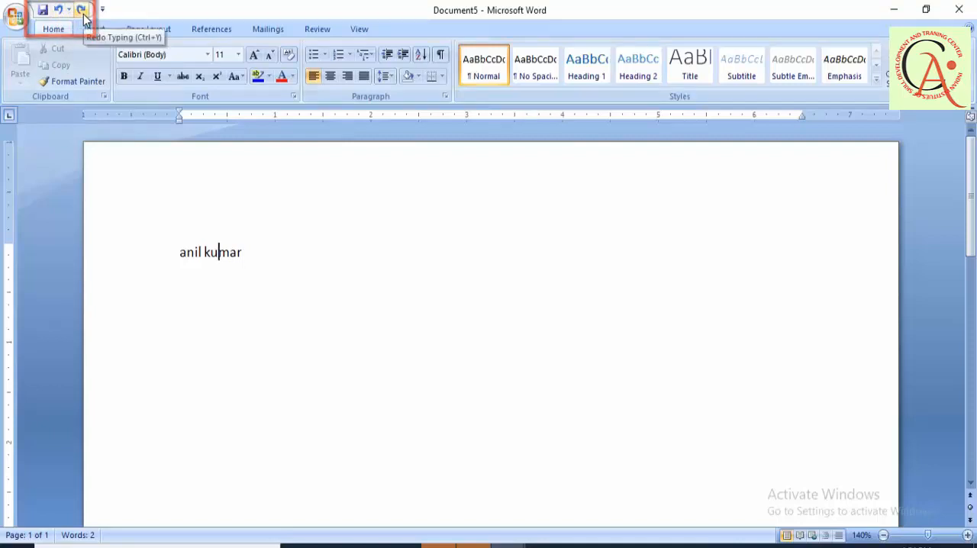
- Delete the whole name line, and demonstrate undoing and redoing the deletion
click(167, 257)
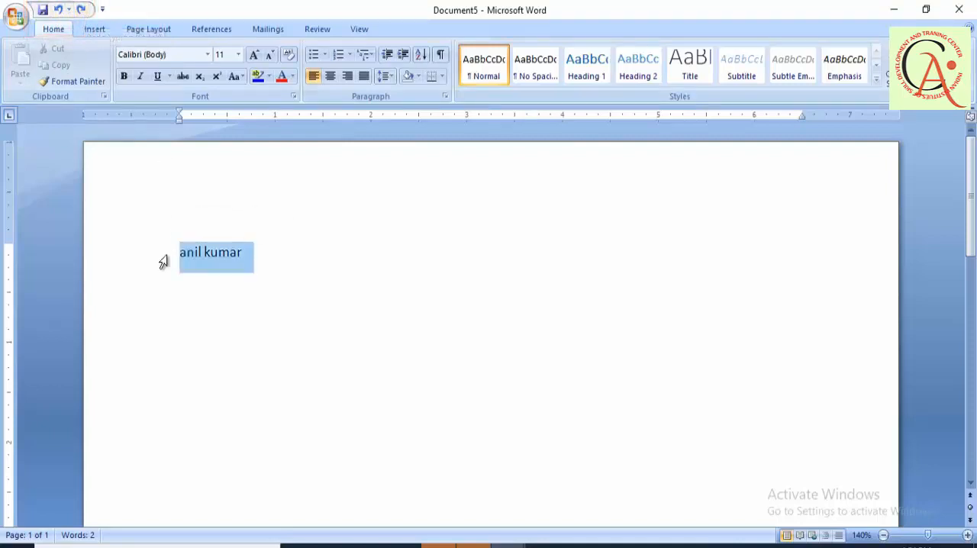
key(ctrl+z)
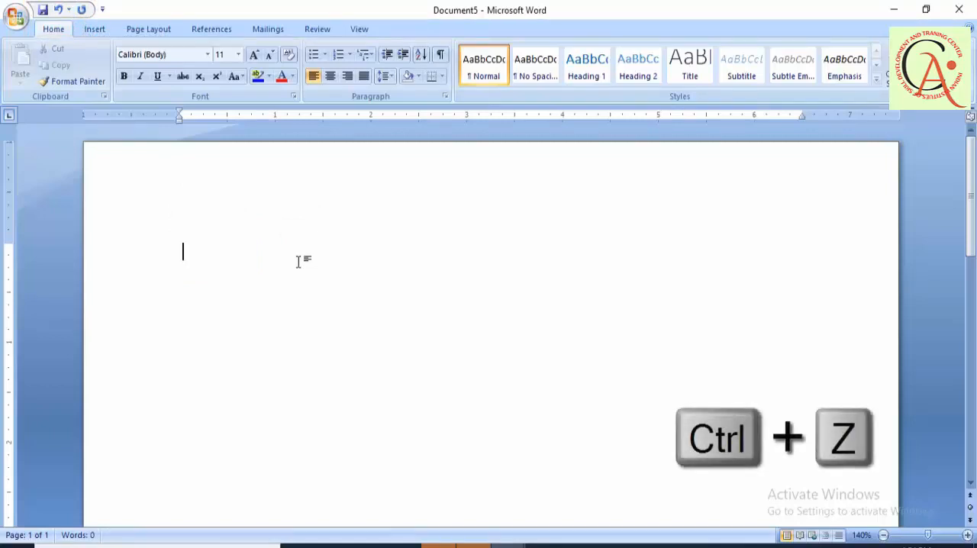
key(ctrl+z)
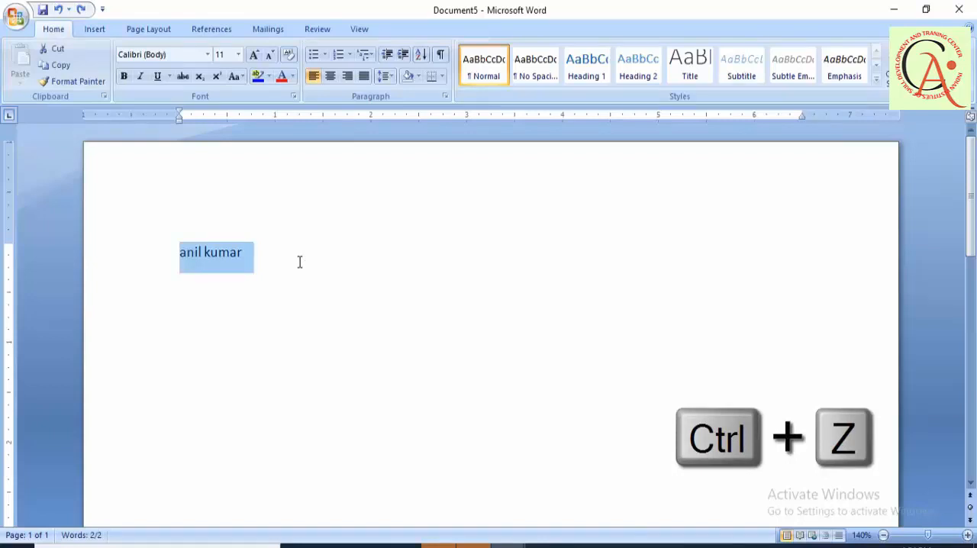
key(ctrl+y)
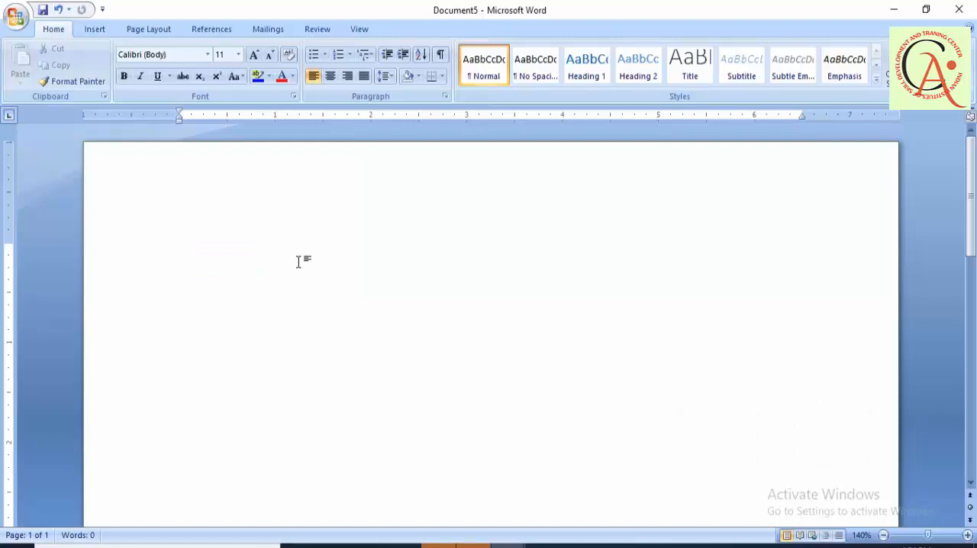
- Generate sample paragraphs on the blank page with the =rand() function
text(=rand())
key(Return)
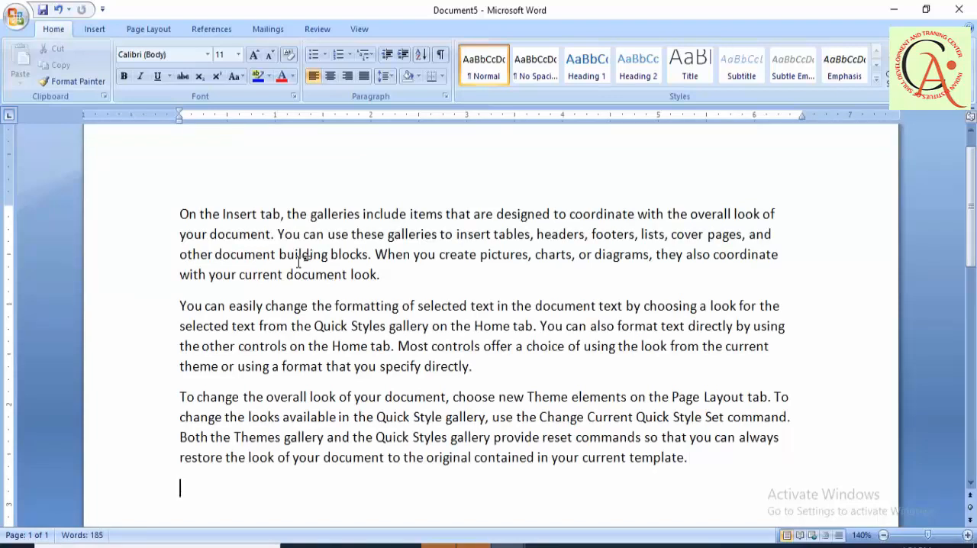
- Undo the generated paragraphs and clear the remaining text from the page
key(ctrl+z)
key(BackSpace)
key(BackSpace)
key(BackSpace)
key(BackSpace)
key(BackSpace)
key(BackSpace)
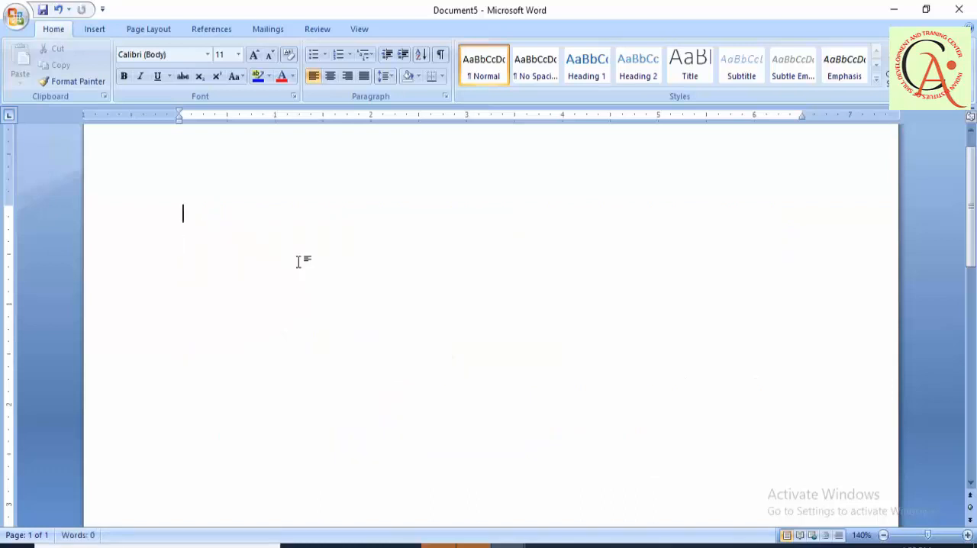
- Fill the empty page with sample text again using =rand()
text(=rand())
key(Return)
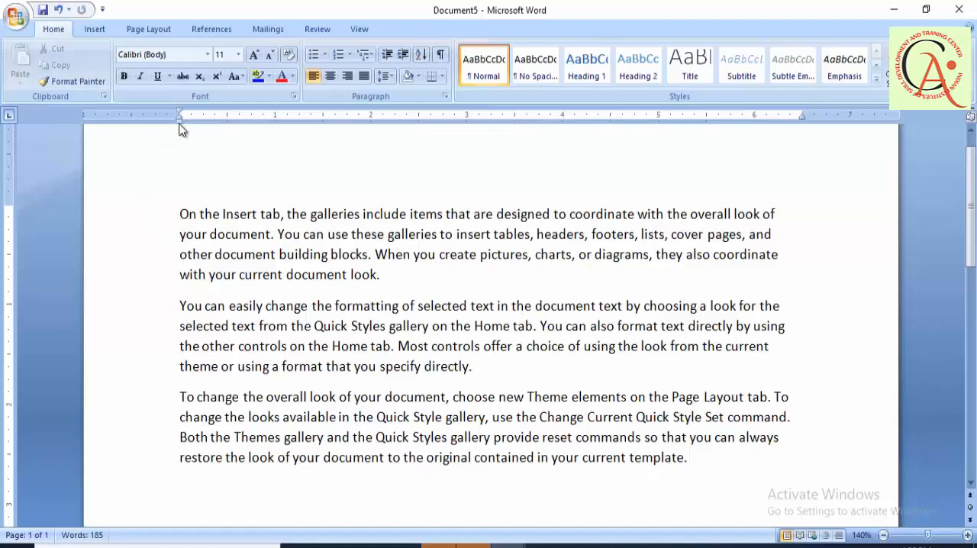
- Narrow the space around the text at the left, top and right of the page, with a left margin of about 0.5 inch
drag(179, 124, 185, 123)
drag(177, 114, 127, 115)
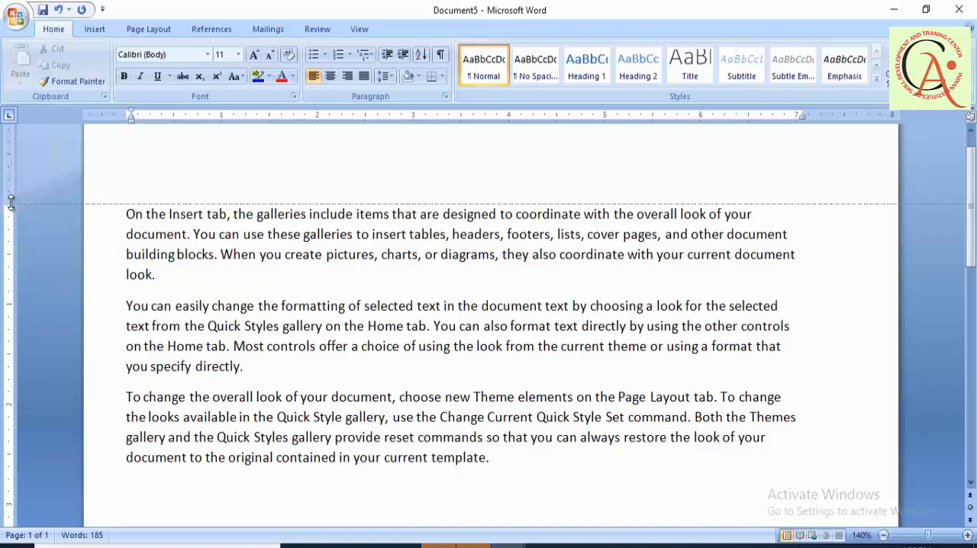
drag(10, 202, 15, 164)
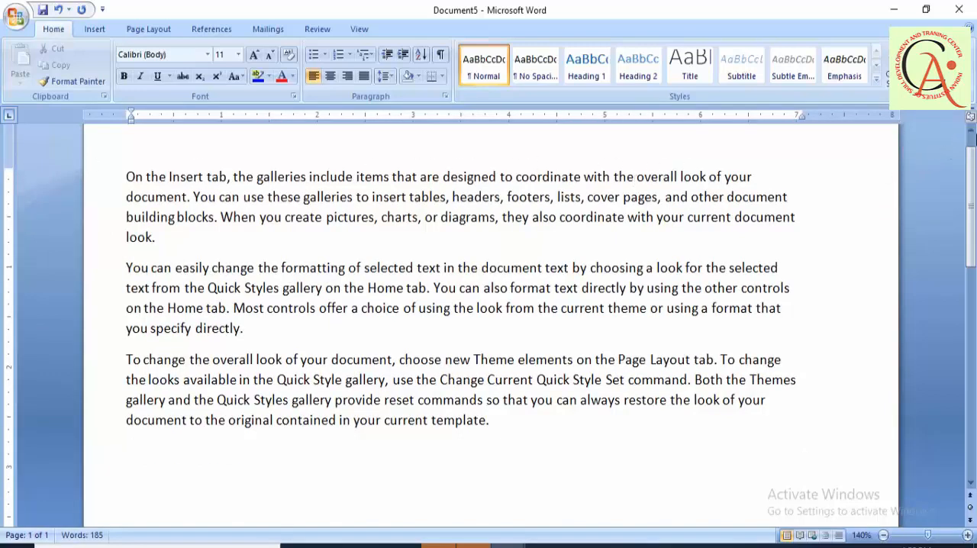
click(971, 133)
click(971, 133)
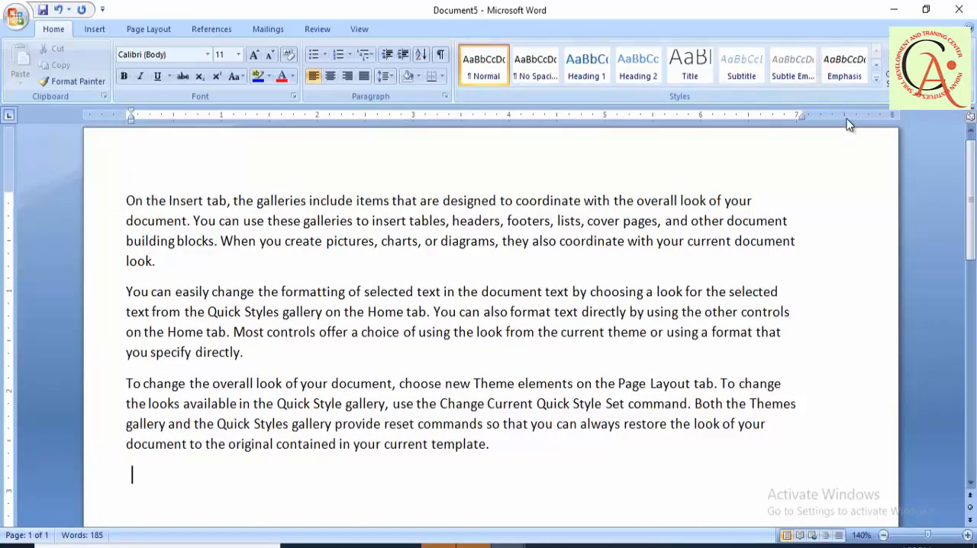
drag(801, 113, 841, 113)
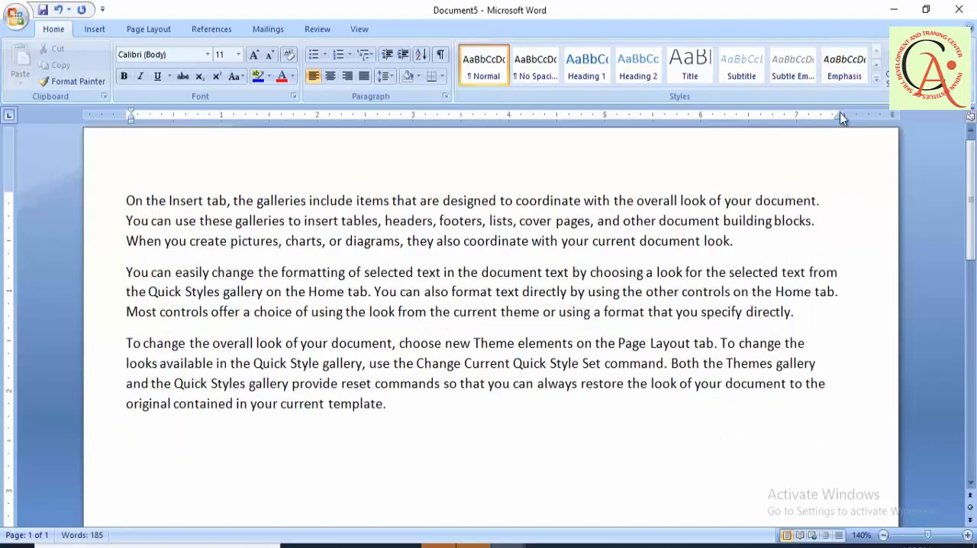
- Hide the document rulers, show them again, and place the cursor in the first paragraph's opening line
click(362, 35)
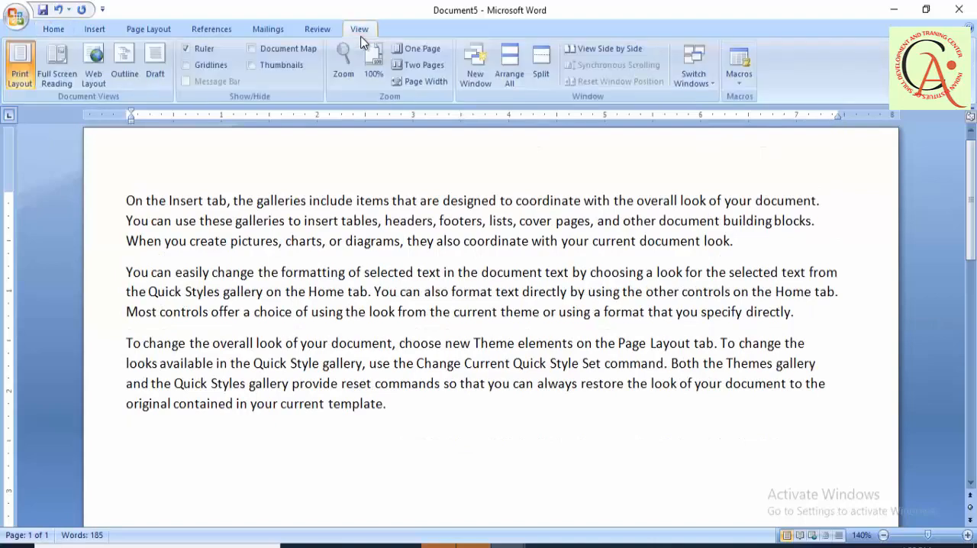
click(196, 47)
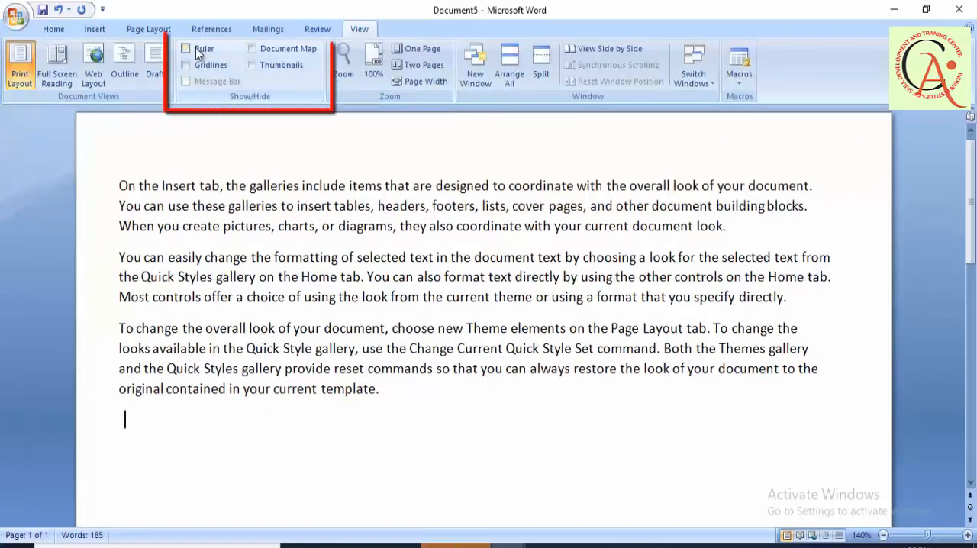
click(195, 48)
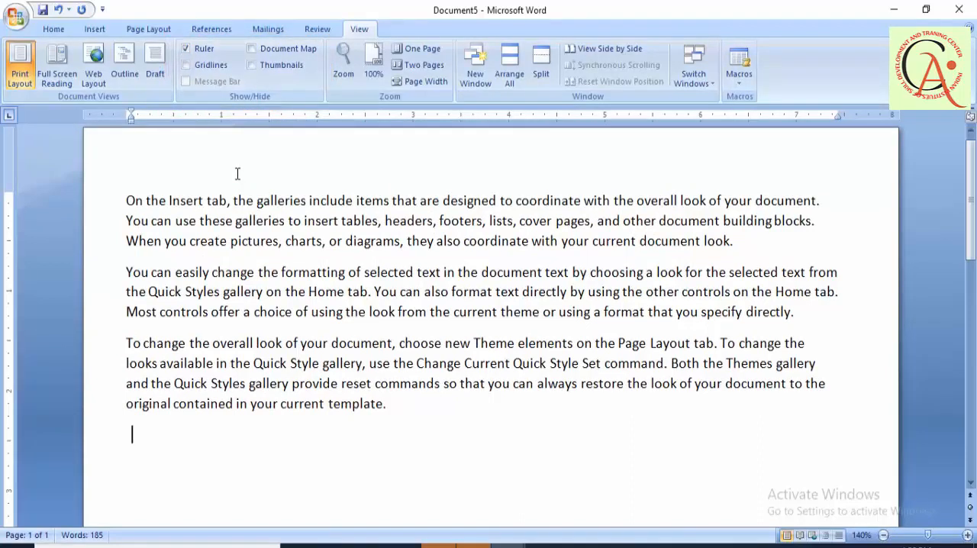
click(152, 202)
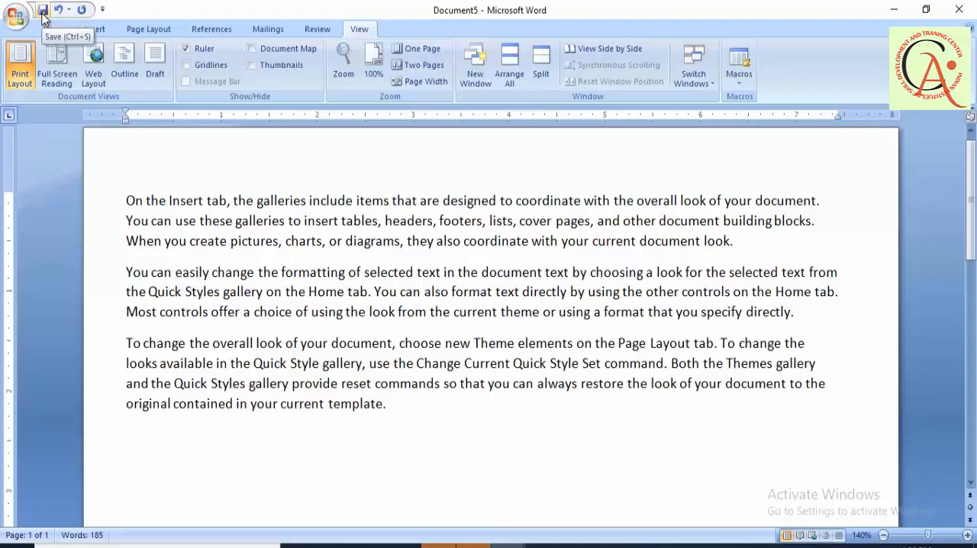
- Start saving the document as a Word Document with the file name office work 1
click(19, 17)
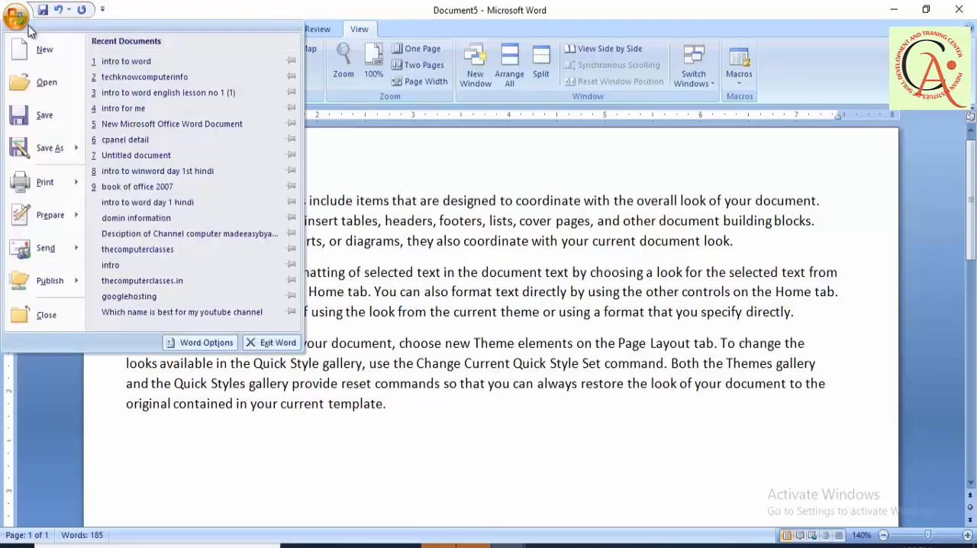
click(42, 113)
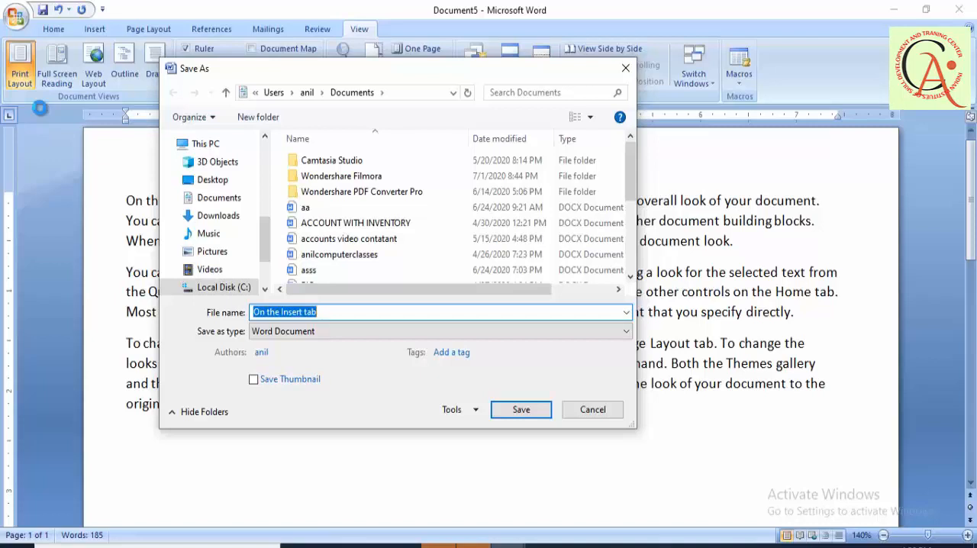
text(office work 1)
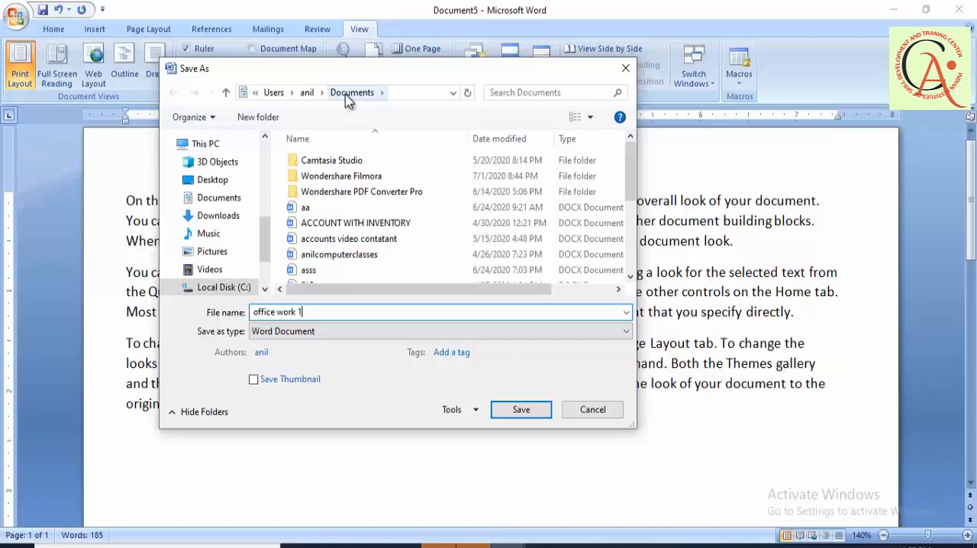
- Choose Local Disk (D:) as the save location and create a new folder there named abcd ltd
click(207, 185)
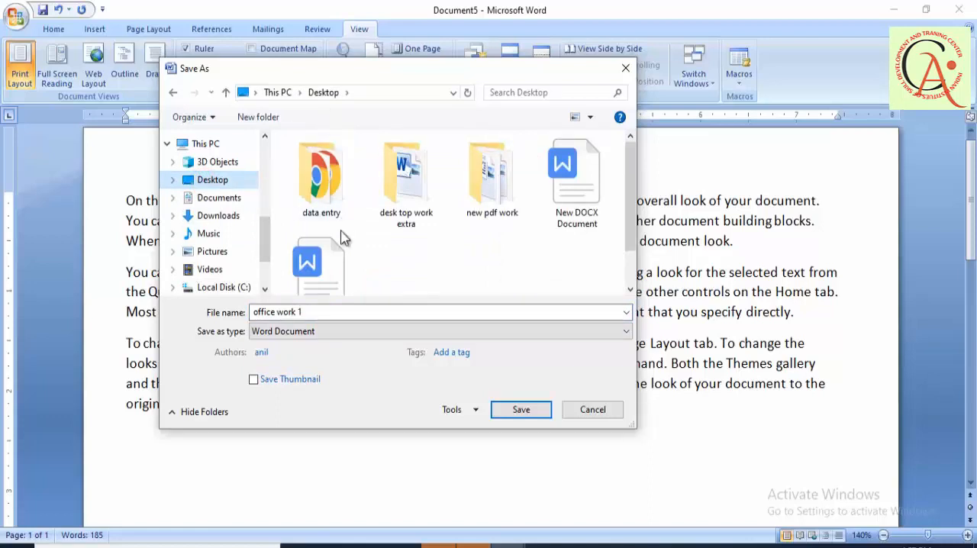
drag(262, 244, 263, 258)
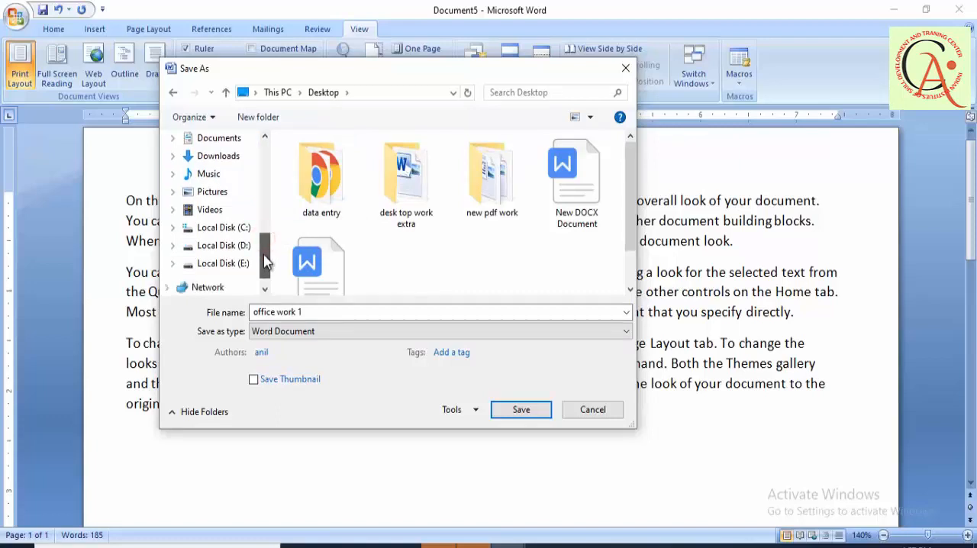
click(225, 245)
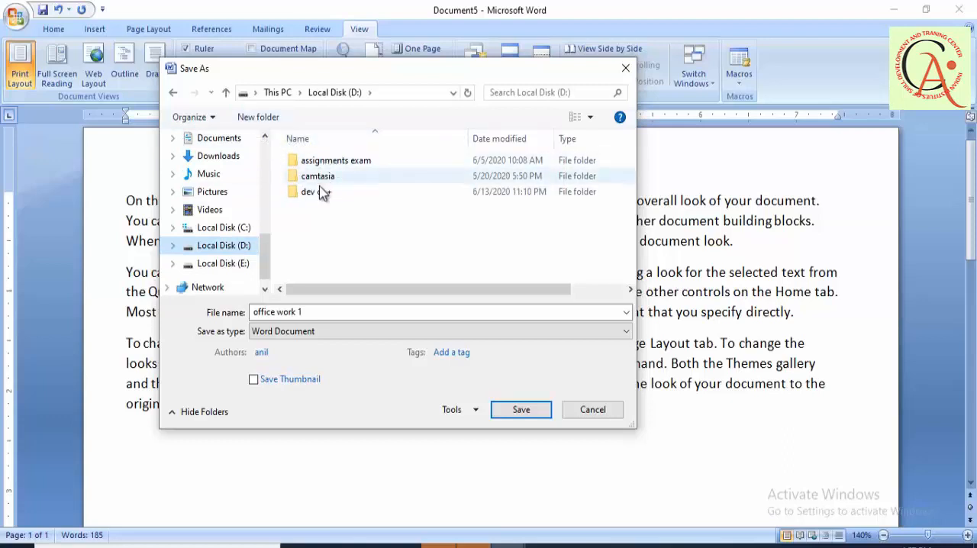
click(264, 122)
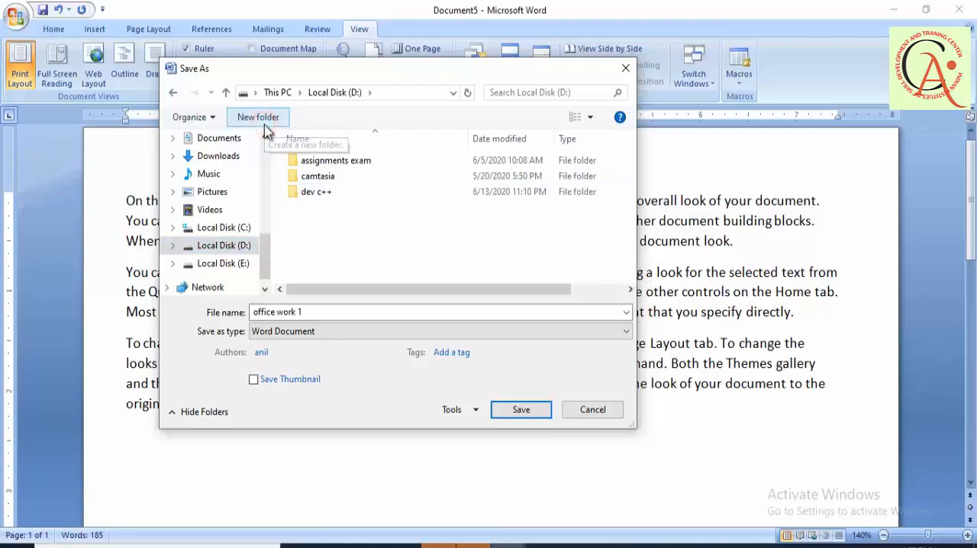
text(a)
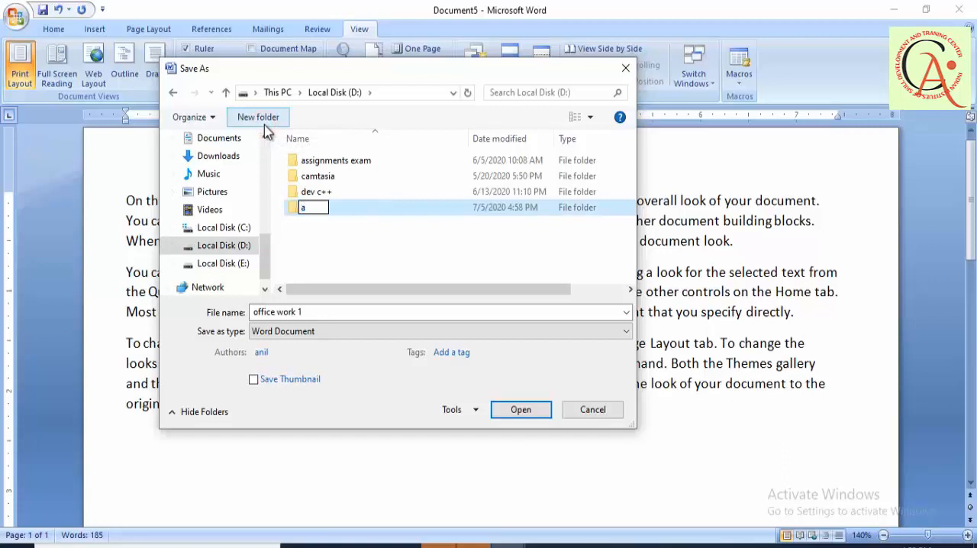
text(bcd ltd)
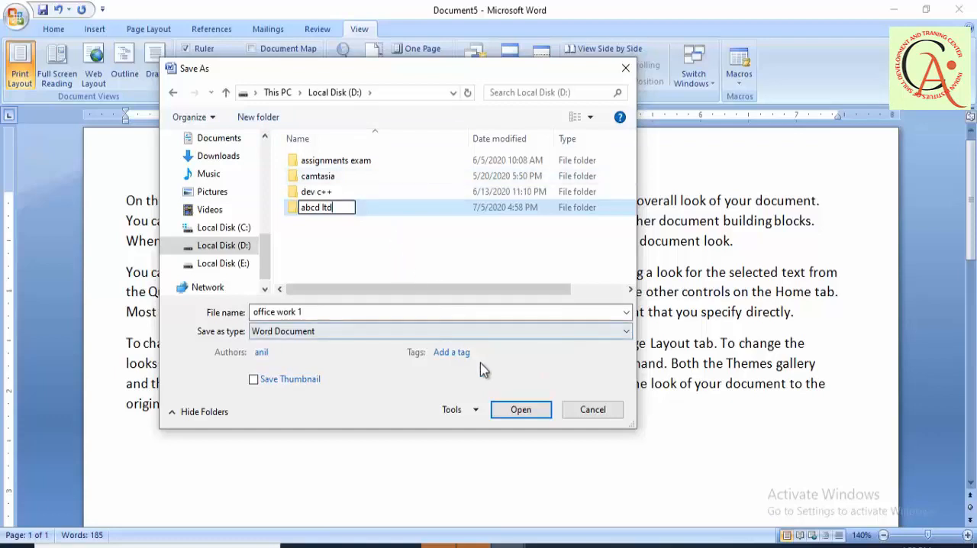
click(514, 411)
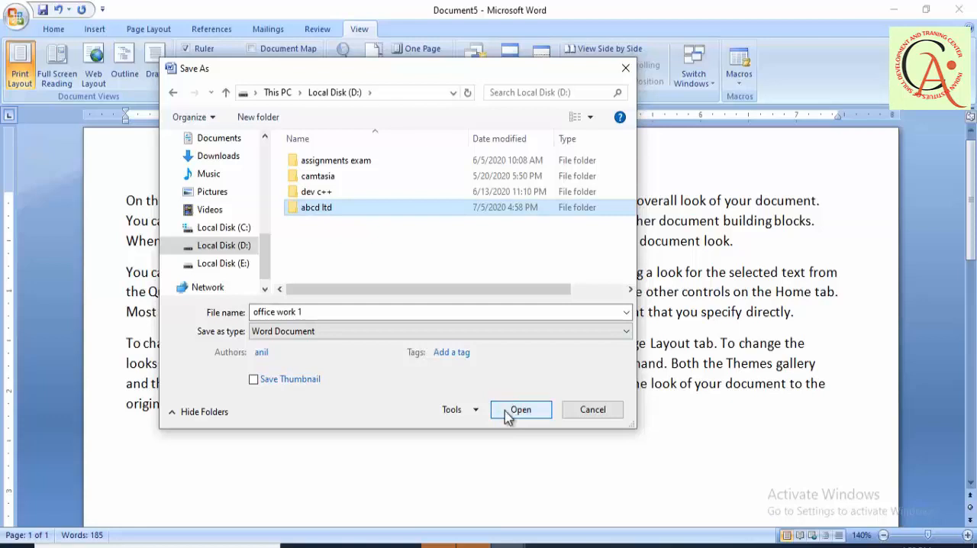
- Save office work 1 inside the abcd ltd folder and close the document
click(506, 412)
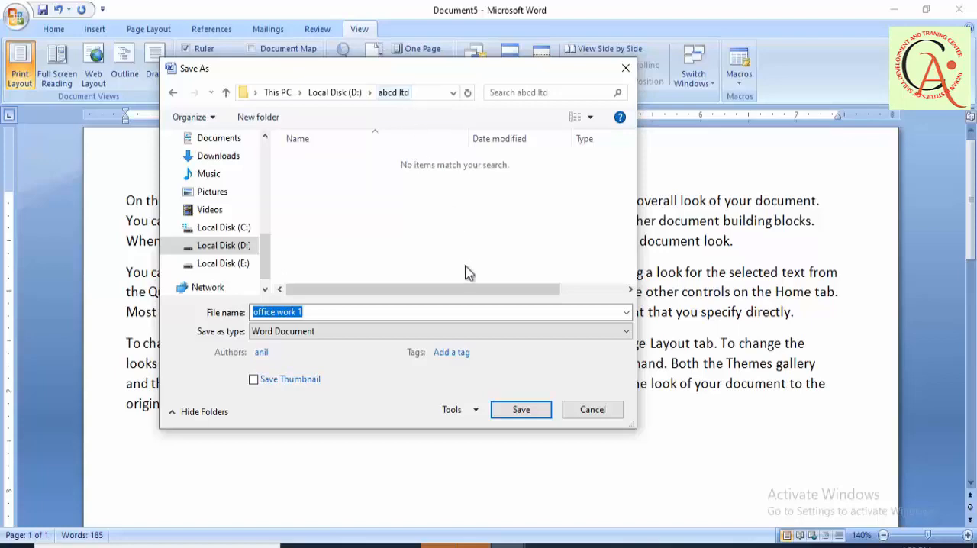
click(519, 410)
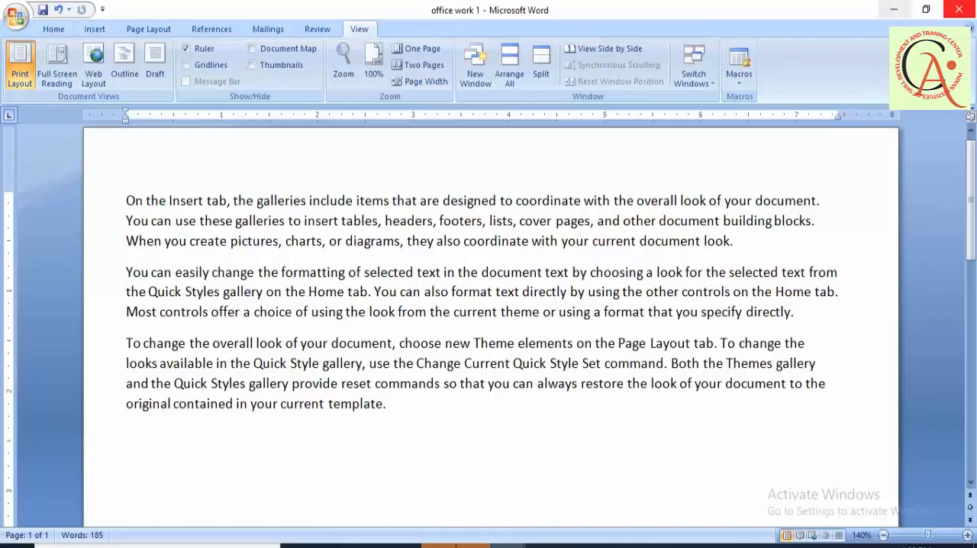
click(967, 9)
click(967, 9)
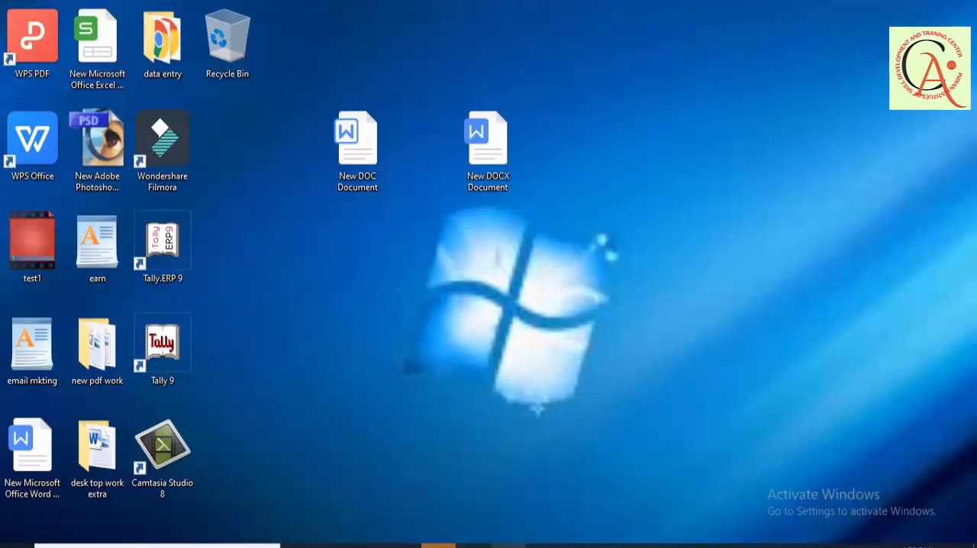
- Switch to the intro to word document and open office work 1 from the abcd ltd folder on Local Disk (D:)
click(509, 546)
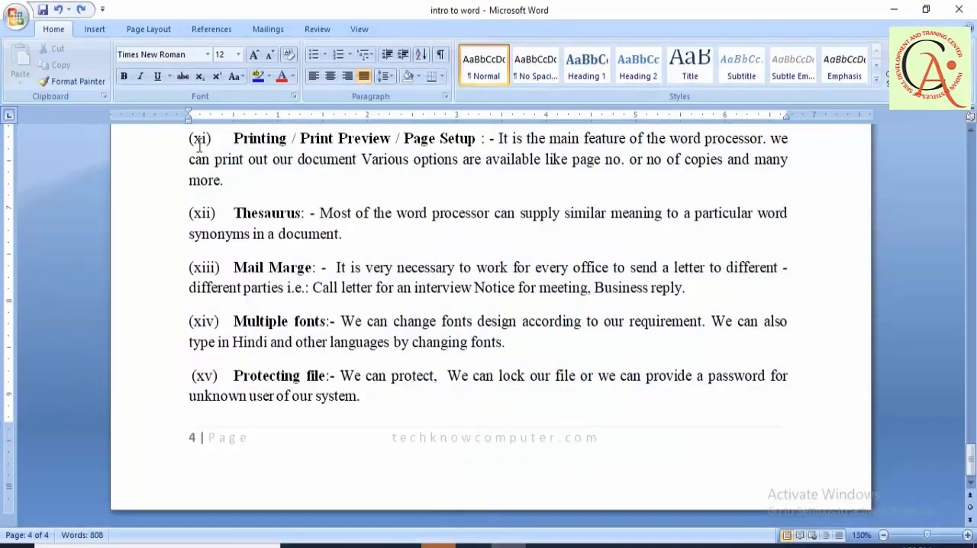
click(28, 21)
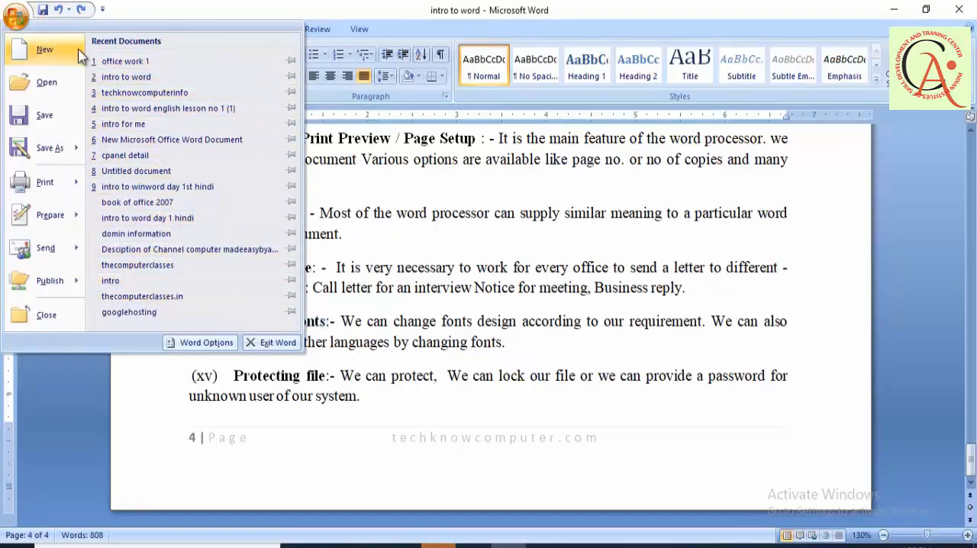
click(41, 99)
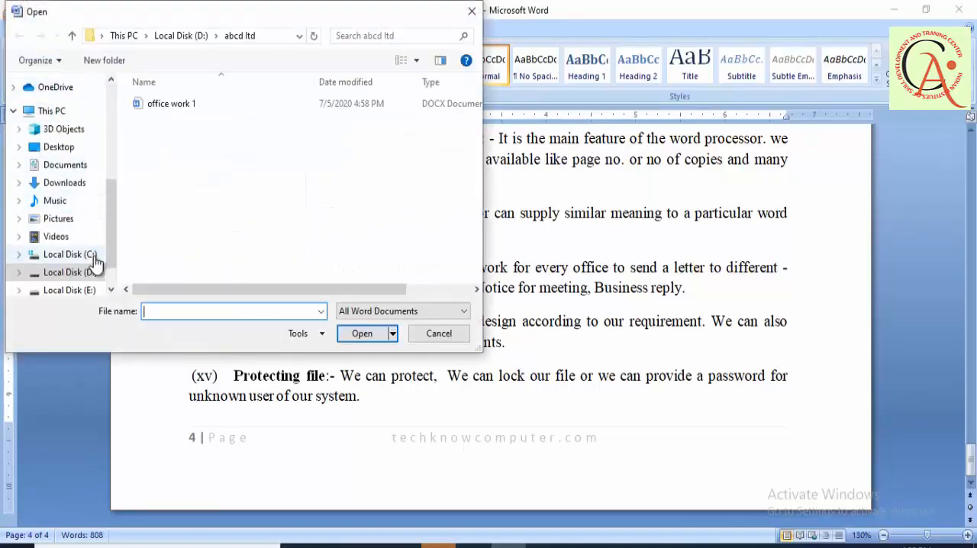
click(72, 275)
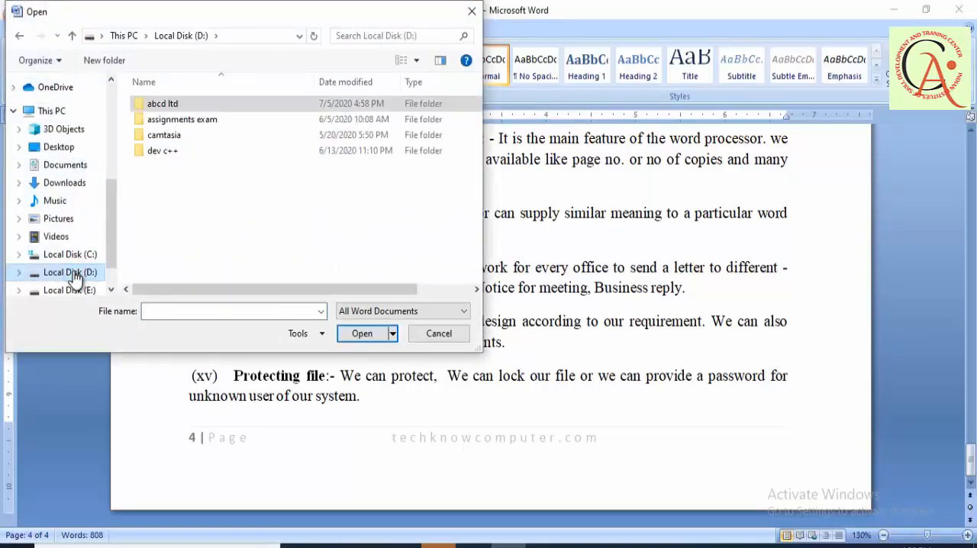
click(142, 103)
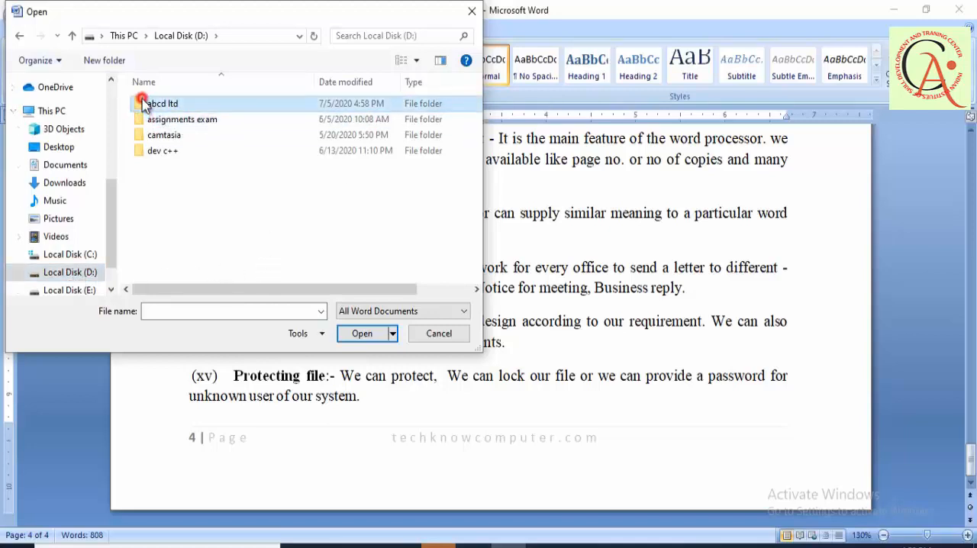
click(359, 335)
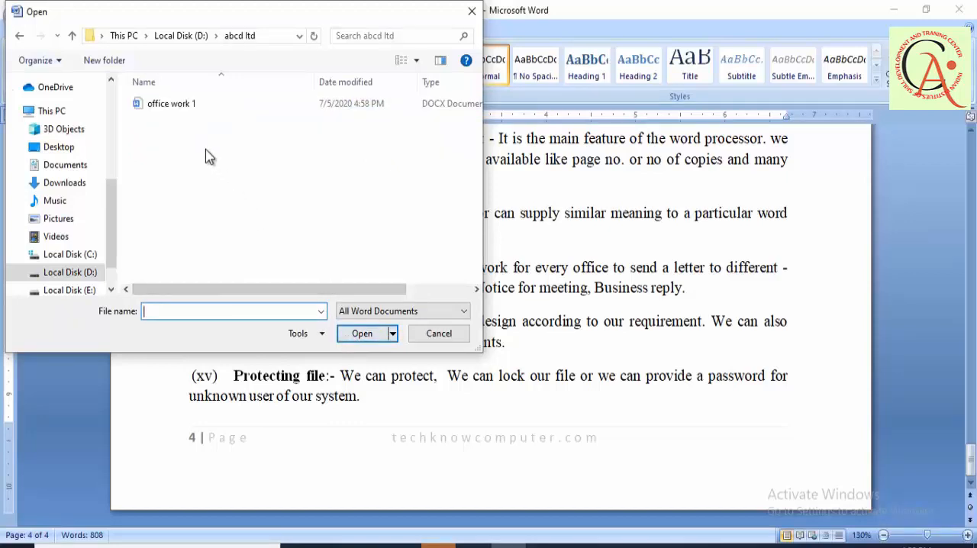
click(192, 107)
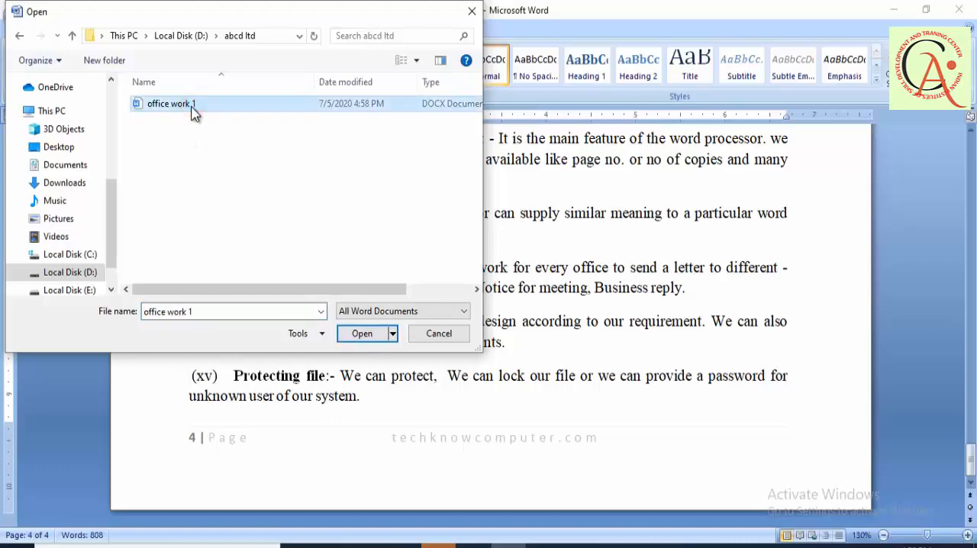
click(371, 338)
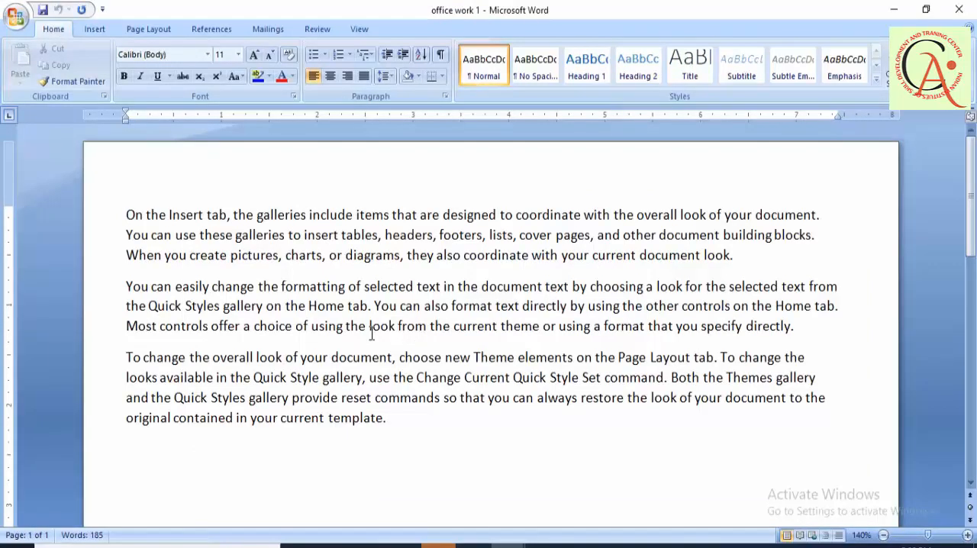
- Add a byline with "By" and the author's full name on a new line two paragraphs below the closing text, and save
click(393, 418)
key(Return)
key(Return)
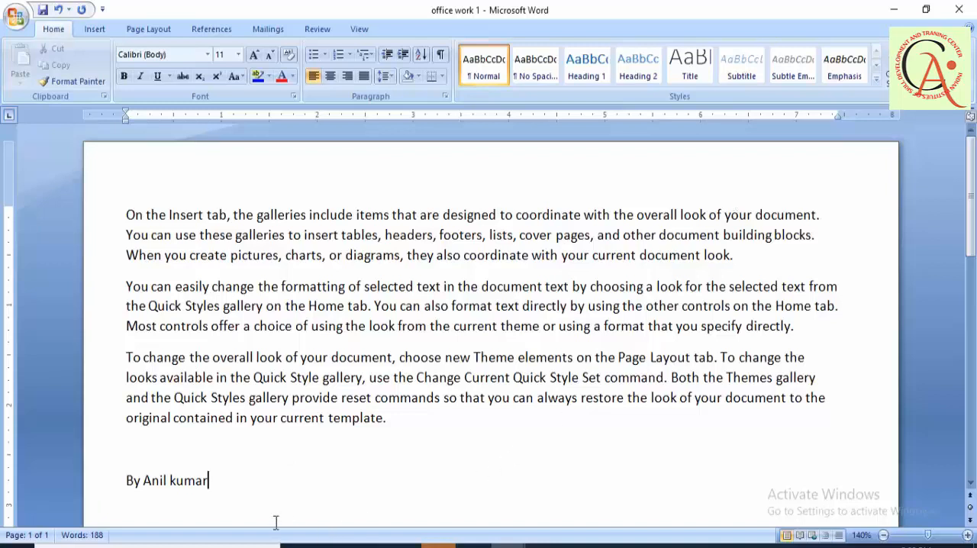
key(ctrl+s)
- Start saving a copy as a Word Document in abcd ltd, named with the author's first name followed by work
click(17, 16)
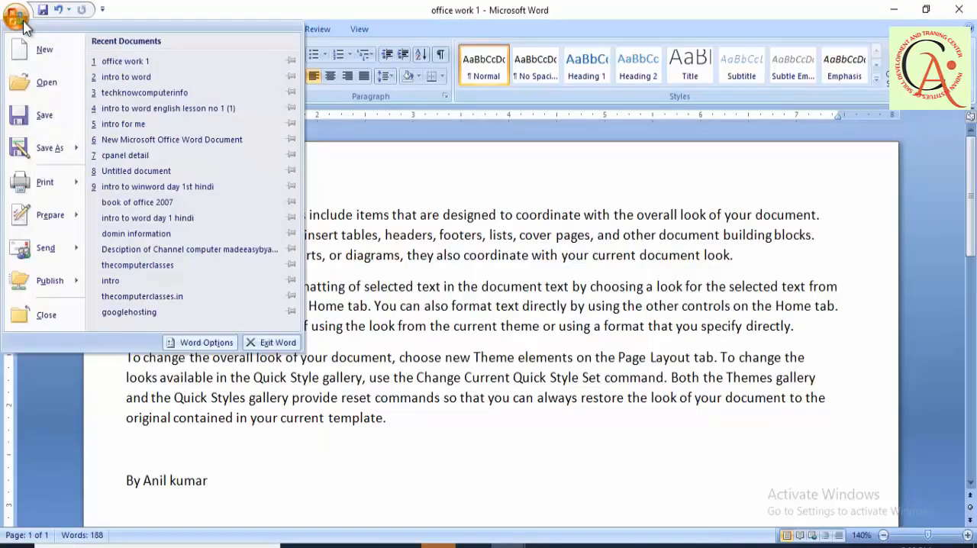
click(31, 149)
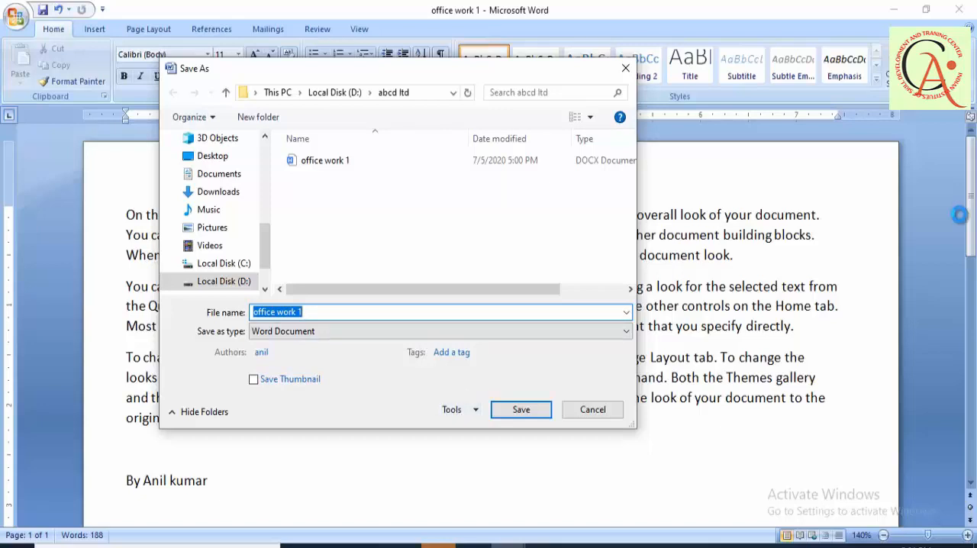
text(anil work)
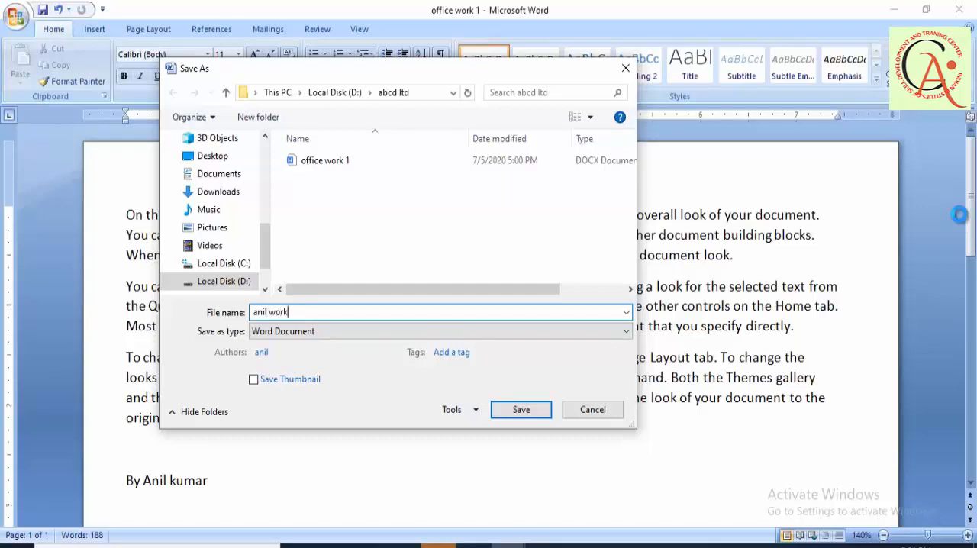
- Set and confirm a password to open in the copy's General Options, and save the copy
click(456, 410)
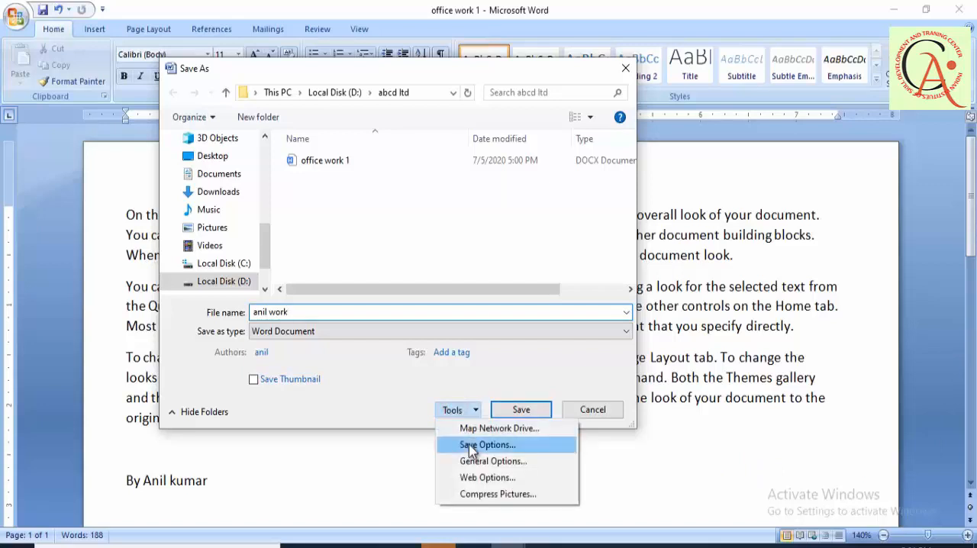
click(474, 462)
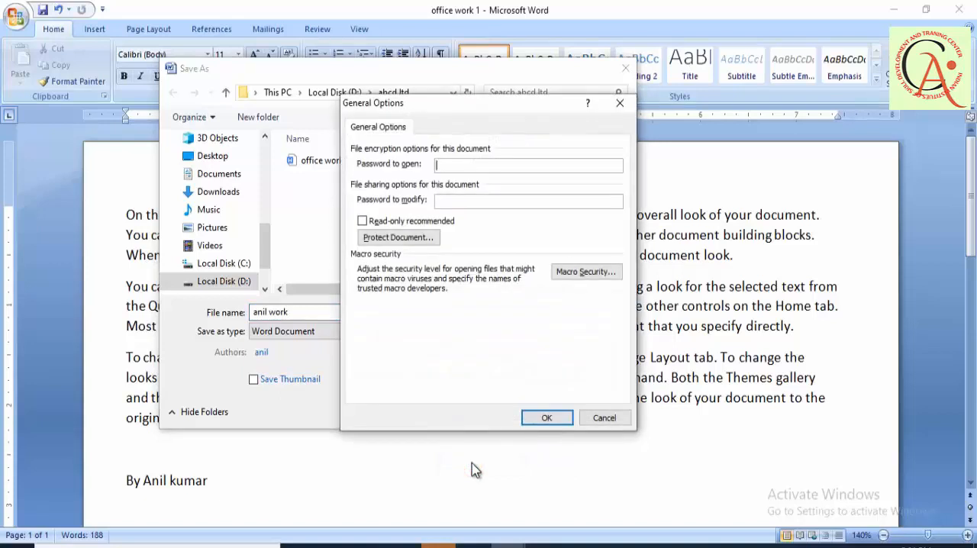
click(546, 422)
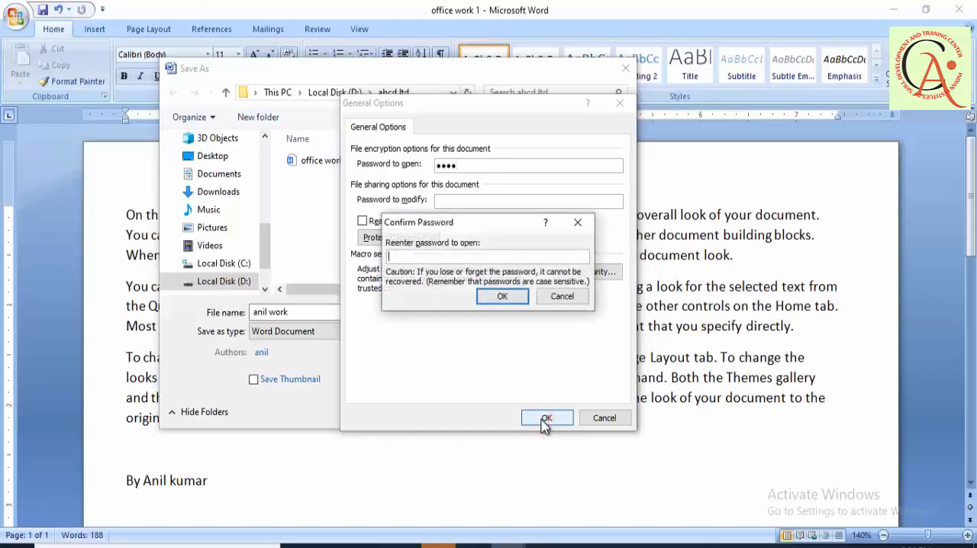
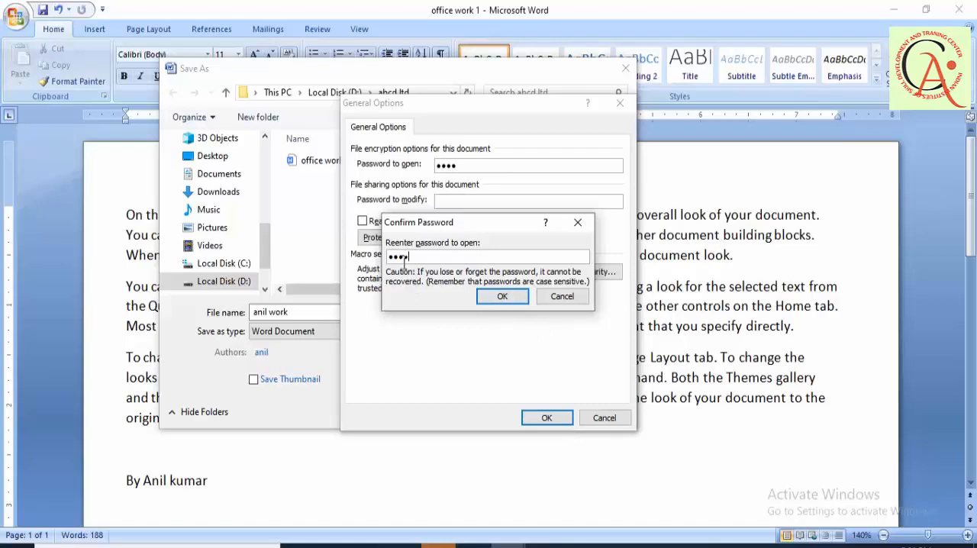
click(502, 297)
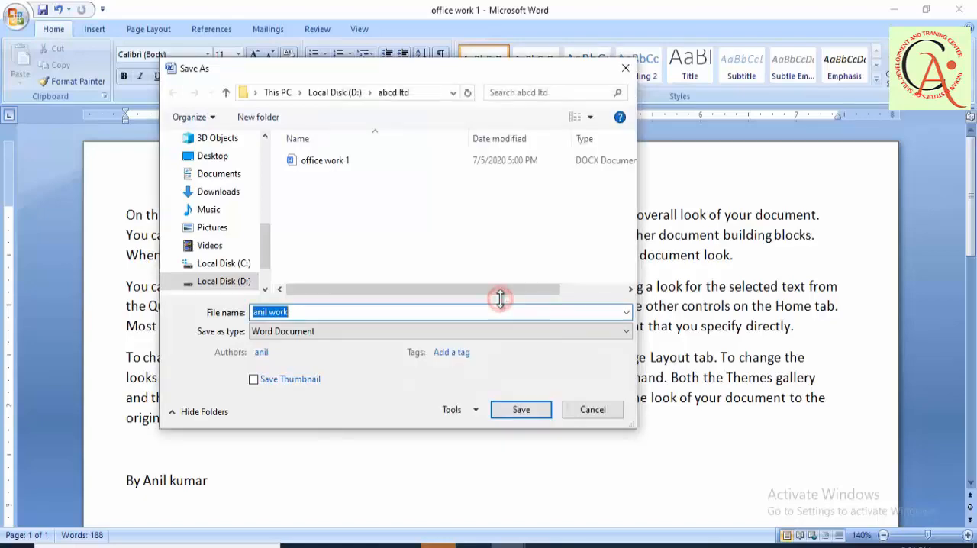
click(527, 416)
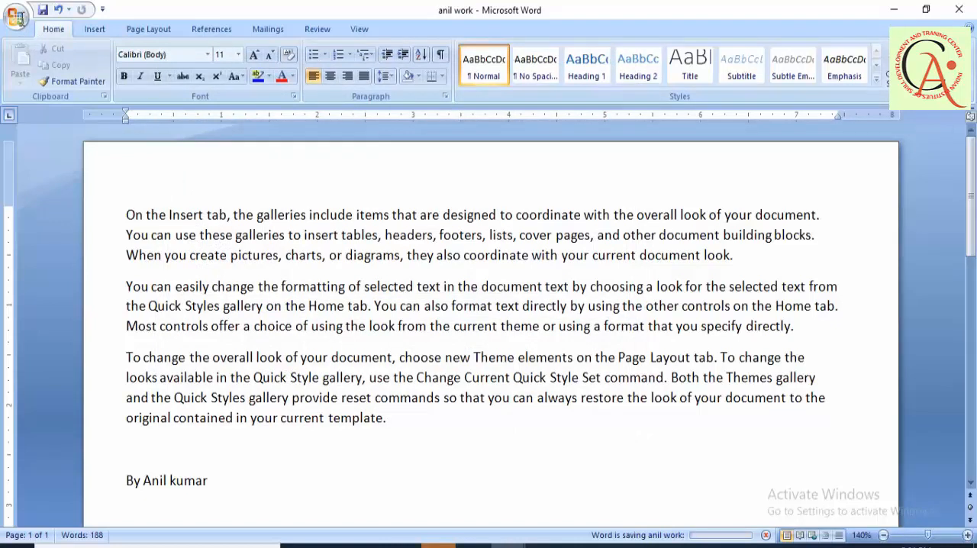
- Close the protected copy and reopen it from the recent documents by entering its password to open
click(16, 15)
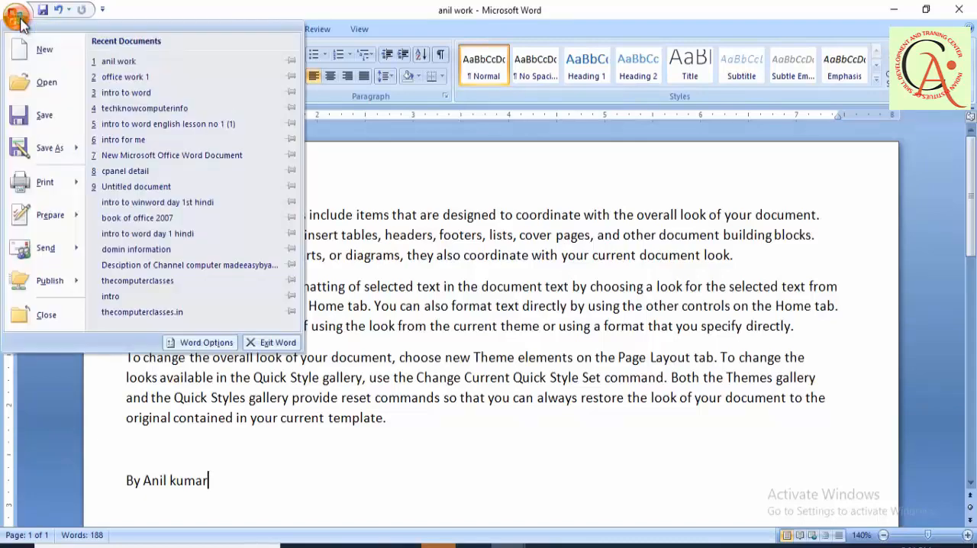
click(55, 319)
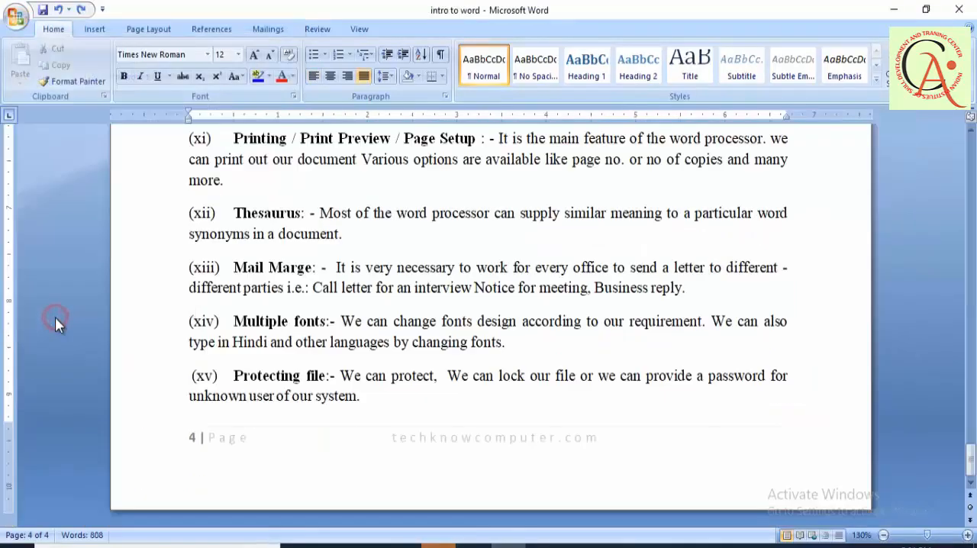
click(15, 17)
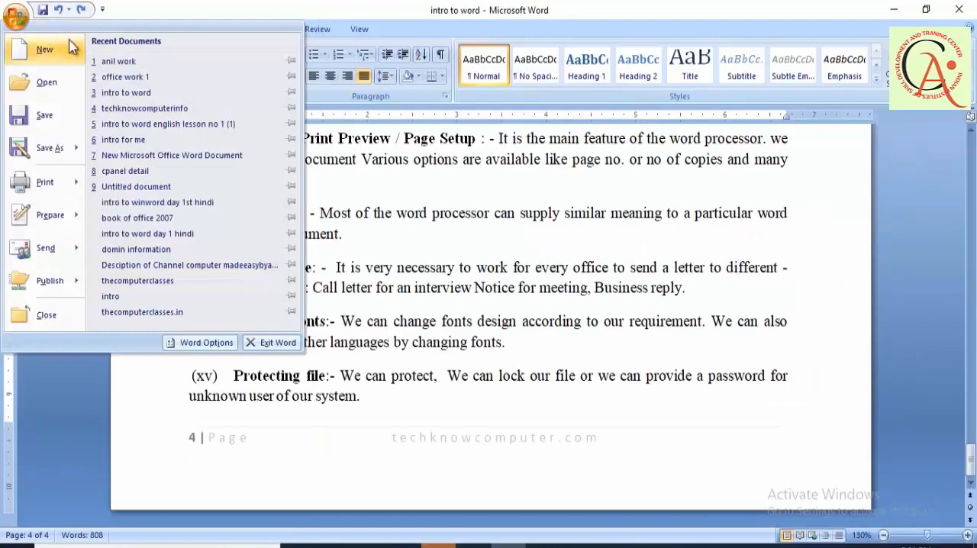
click(122, 62)
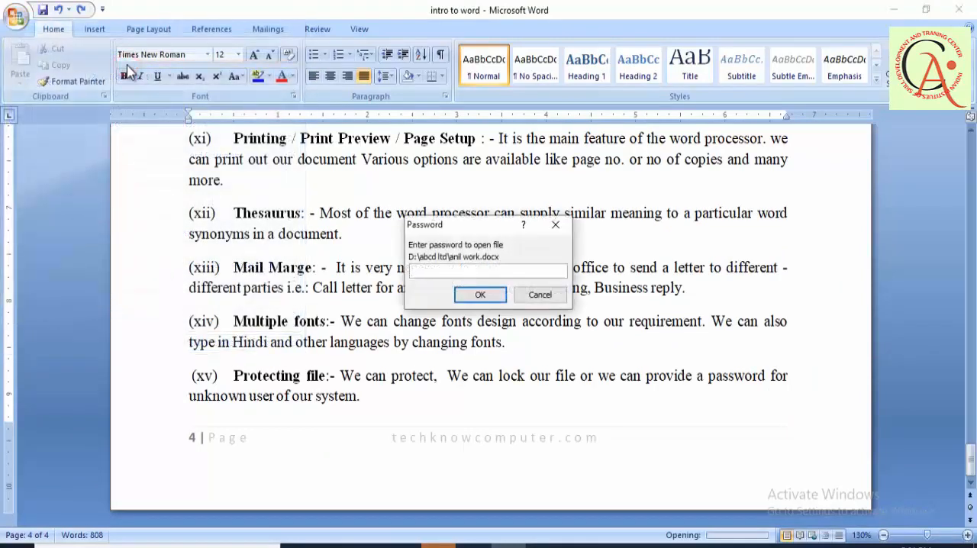
click(469, 298)
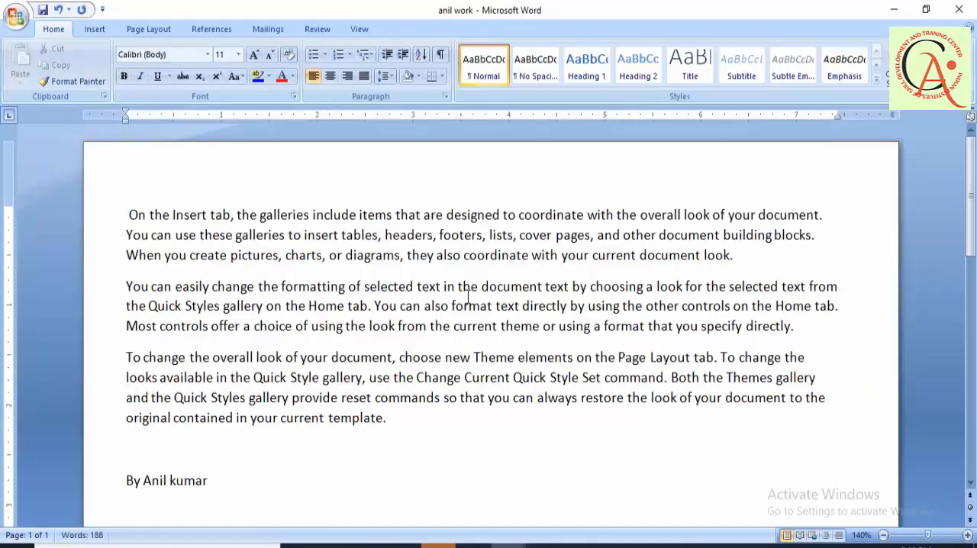
- Save the changes to the reopened protected document under its current name
click(15, 15)
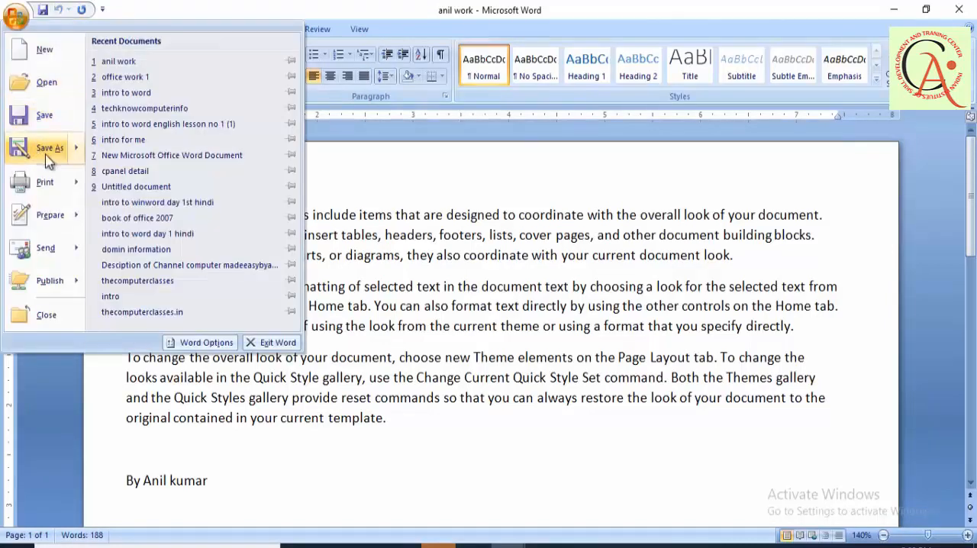
mouse_move(48, 160)
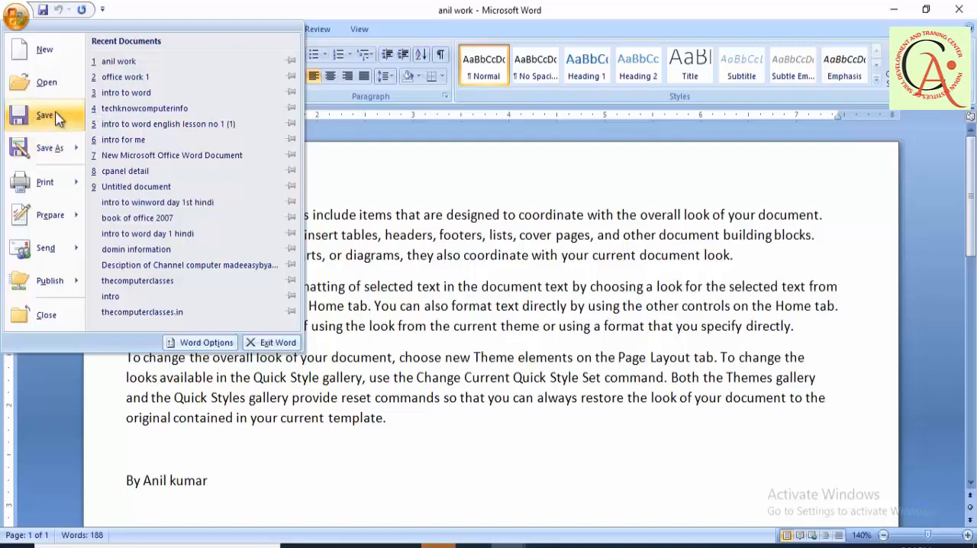
click(56, 116)
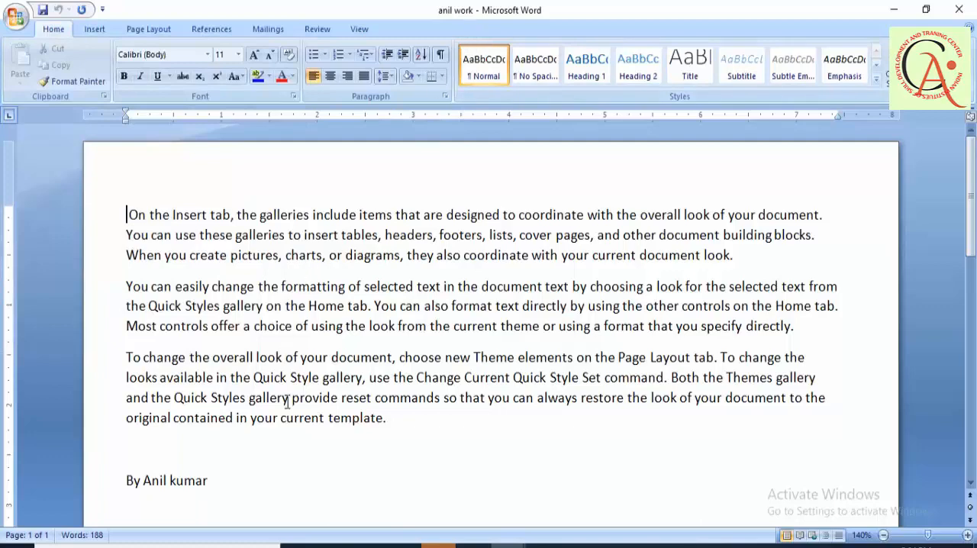
- Start saving the protected document again with Save As
click(15, 17)
click(50, 148)
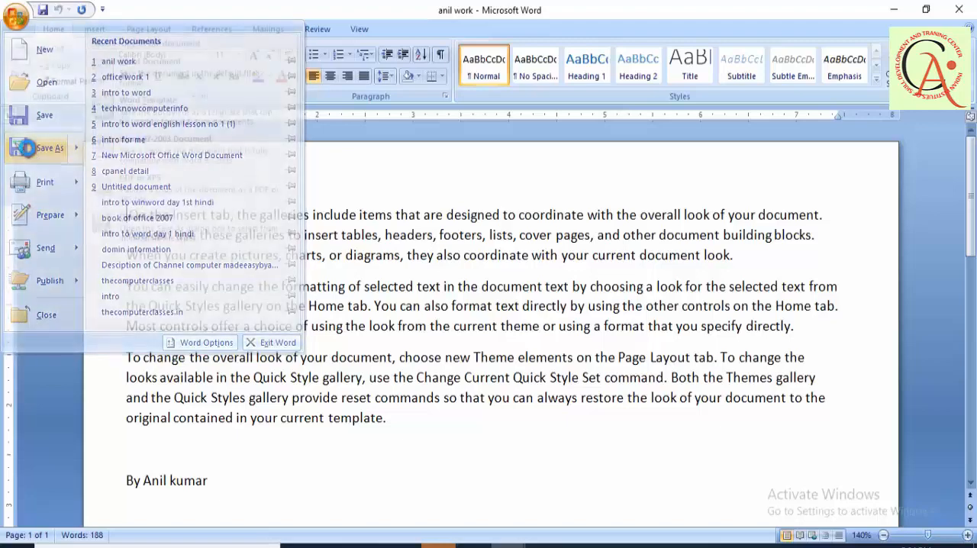